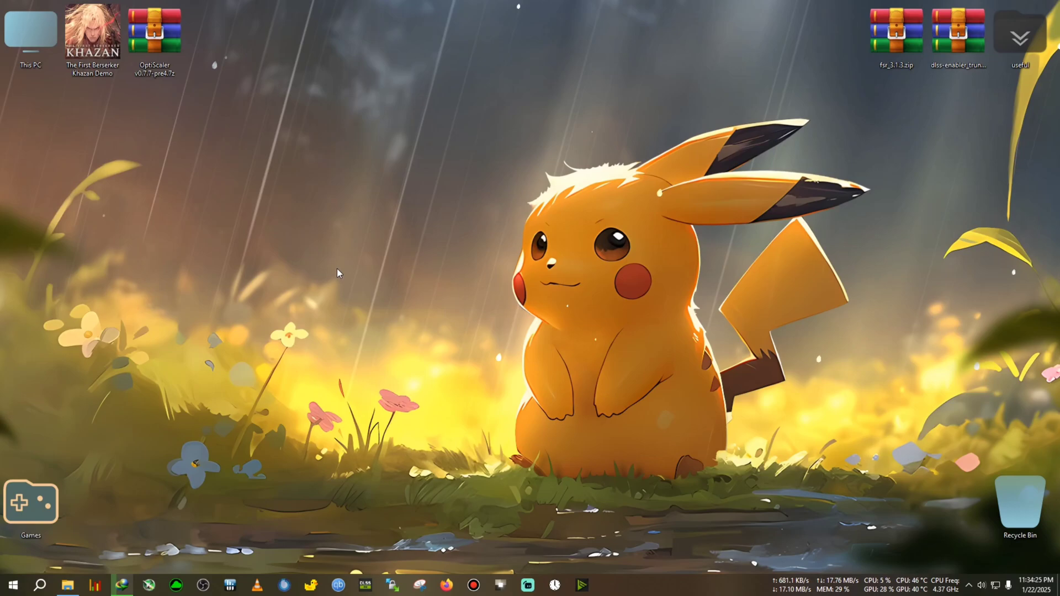
Select the OptiScaler archive, the DLSS Enabler archive and the Khazan Demo shortcut on the desktop.
{"action": "left_click", "coordinate": [168, 61]}
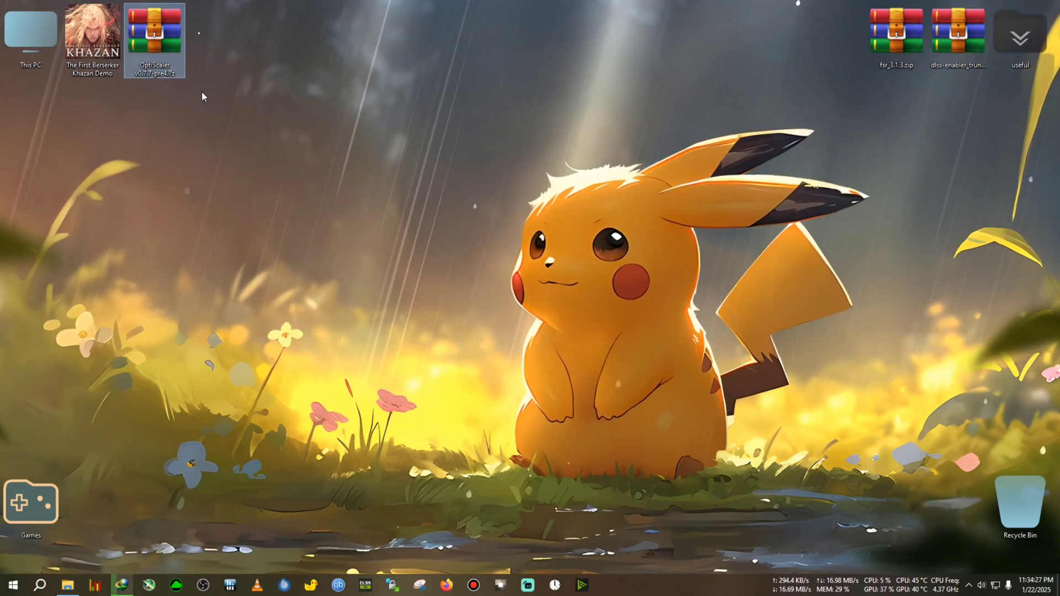
{"action": "left_click", "coordinate": [965, 50]}
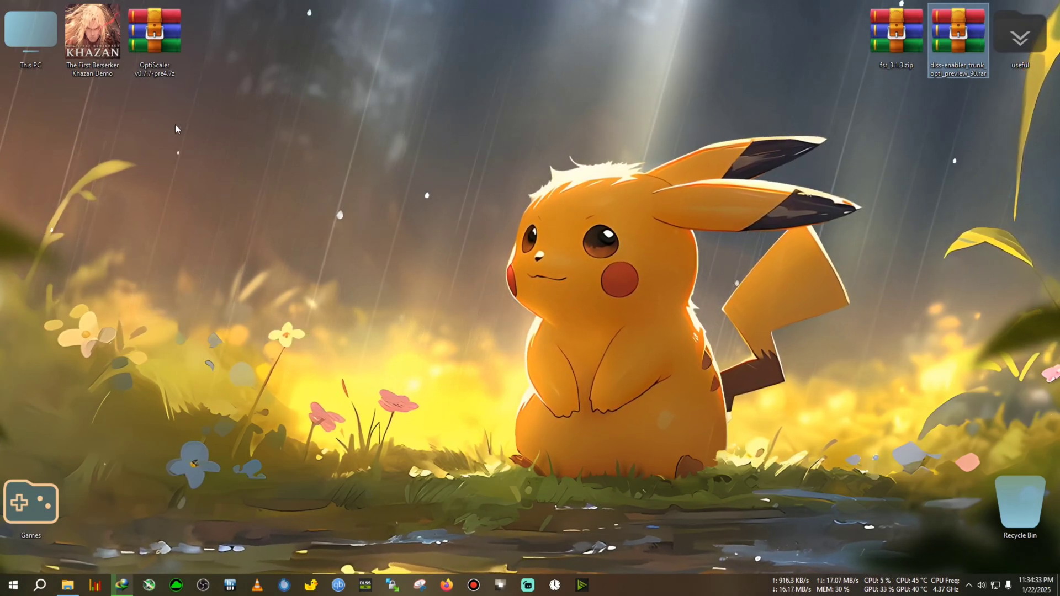
{"action": "left_click", "coordinate": [93, 50]}
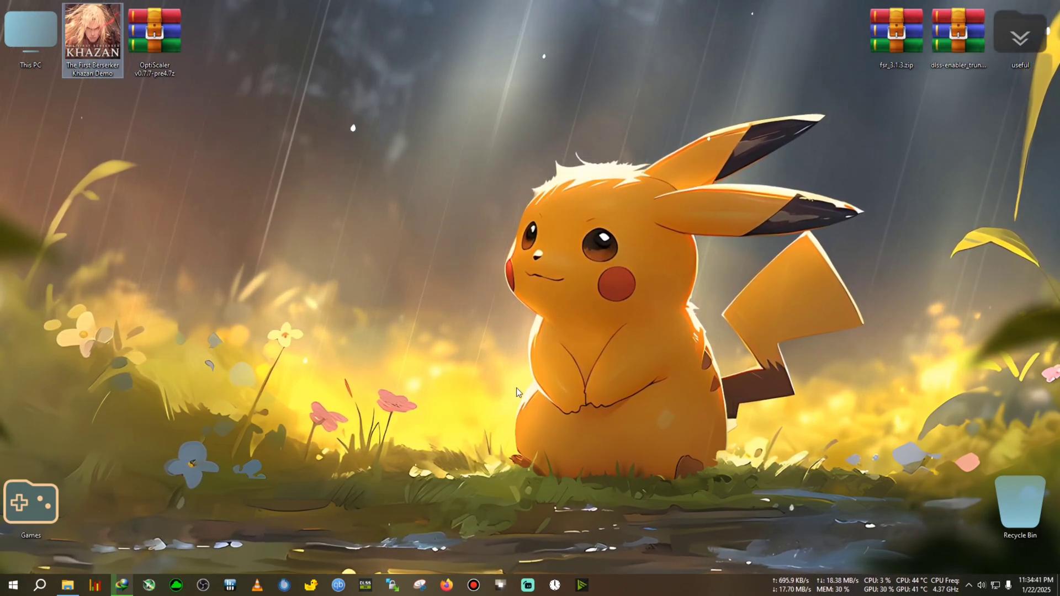
Open Steam from the hidden tray icons and find the Khazan Demo store page by searching 'khaza'.
{"action": "left_click", "coordinate": [967, 584]}
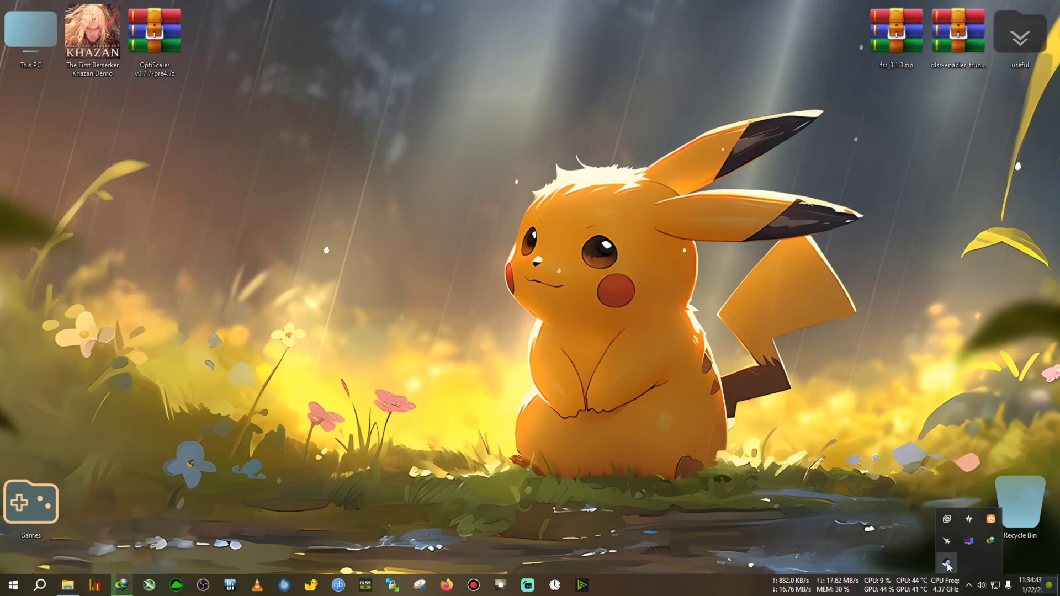
{"action": "left_click", "coordinate": [947, 564]}
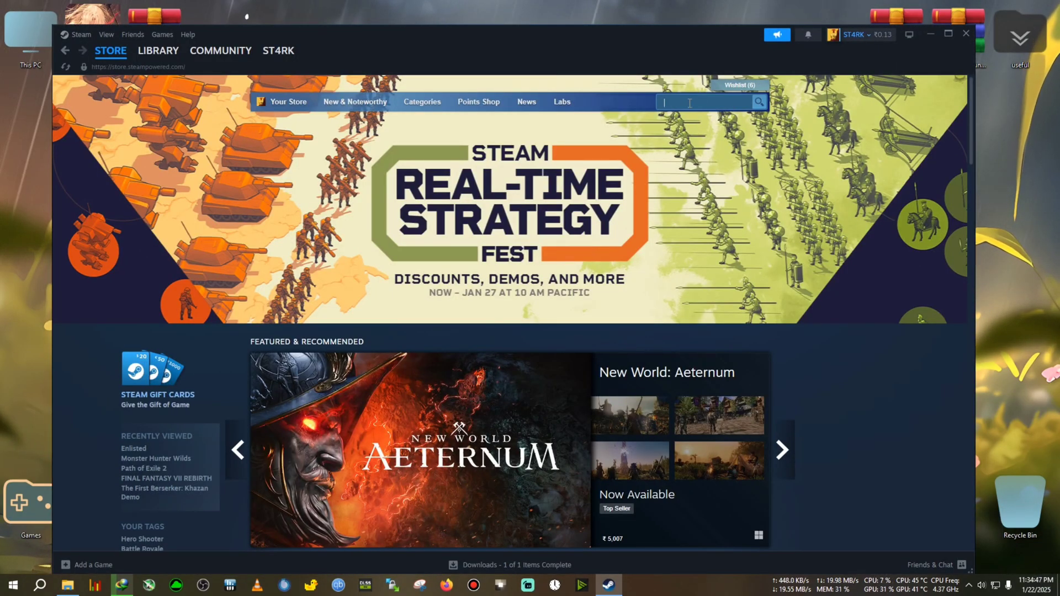
{"action": "key", "text": "BackSpace"}
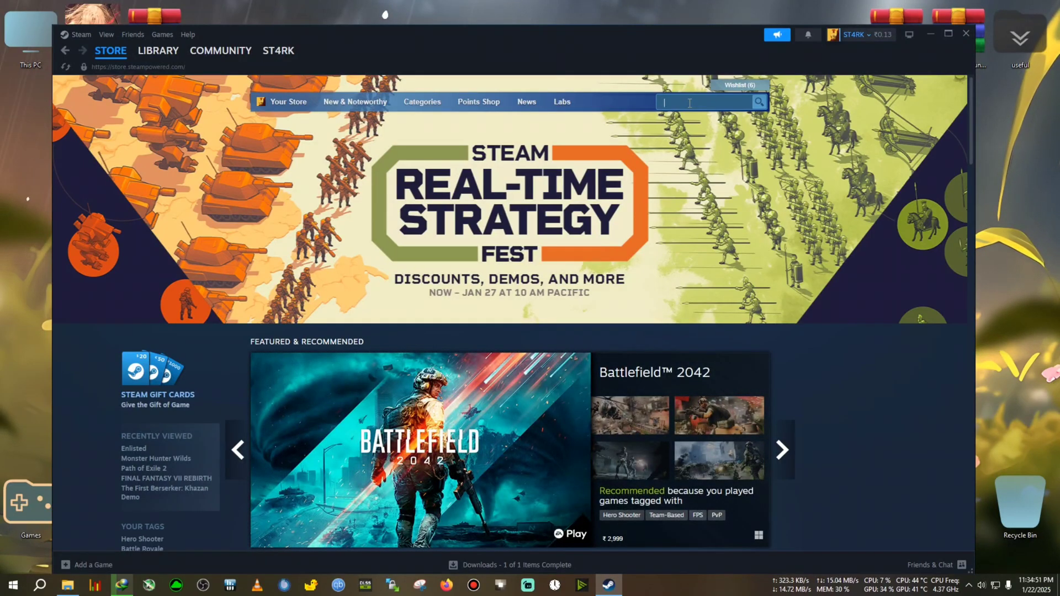
{"action": "type", "text": "khazan"}
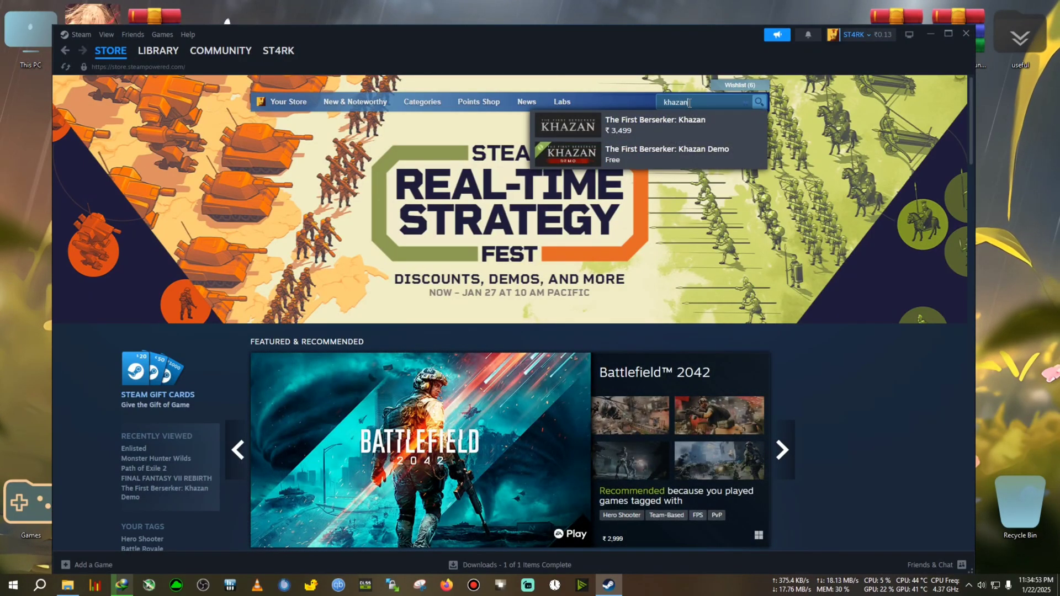
{"action": "left_click", "coordinate": [635, 162]}
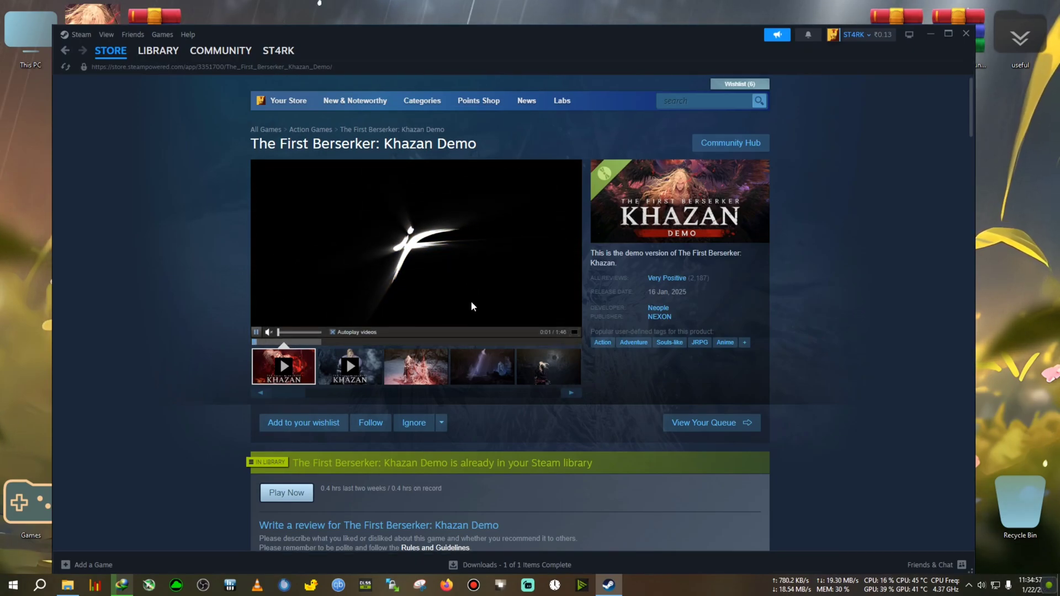
Browse the Khazan Demo store screenshots and scroll through the page.
{"action": "scroll", "coordinate": [469, 303], "scroll_direction": "down", "scroll_amount": 5}
{"action": "scroll", "coordinate": [479, 346], "scroll_direction": "up", "scroll_amount": 5}
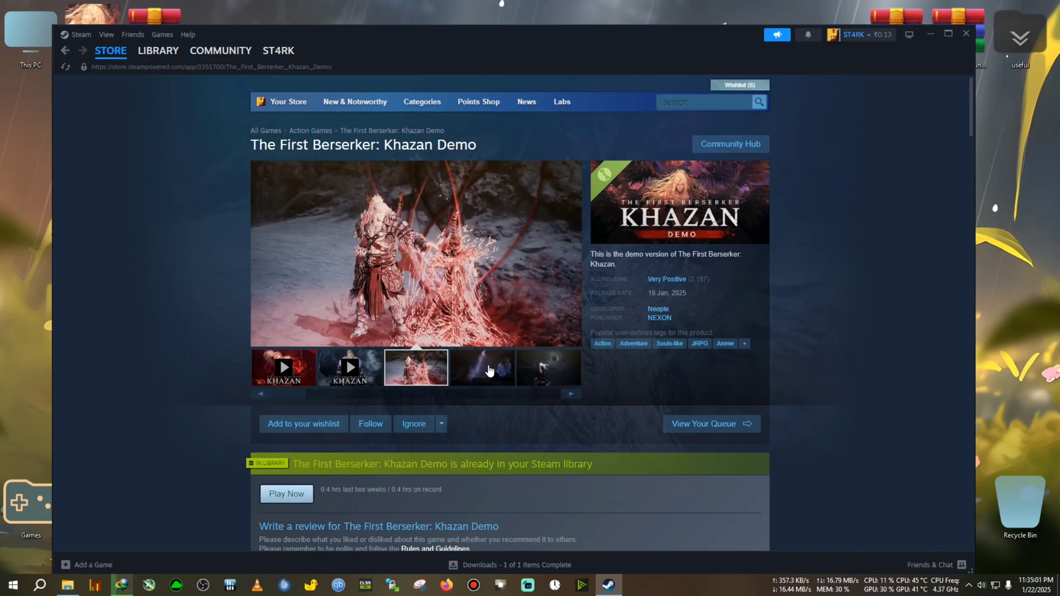
{"action": "left_click", "coordinate": [478, 371]}
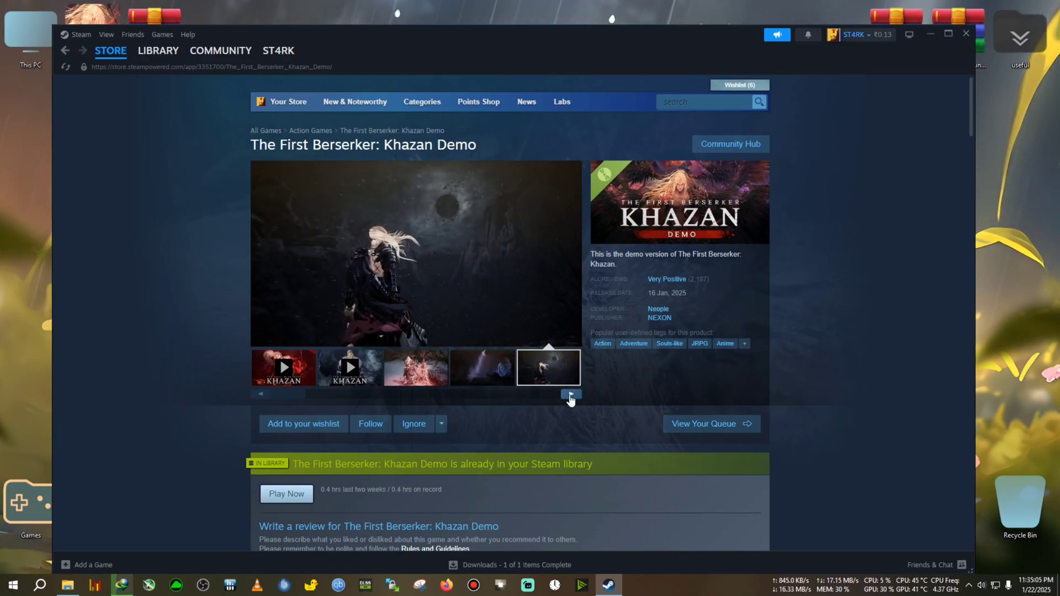
{"action": "left_click", "coordinate": [571, 394]}
{"action": "left_click", "coordinate": [418, 371]}
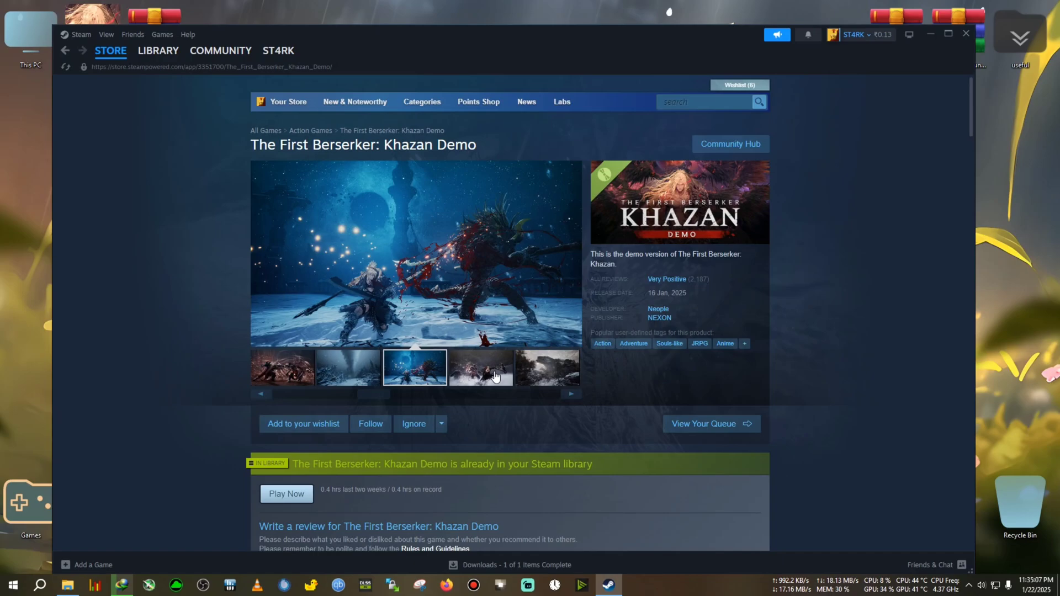
{"action": "left_click", "coordinate": [495, 376]}
{"action": "left_click", "coordinate": [572, 395]}
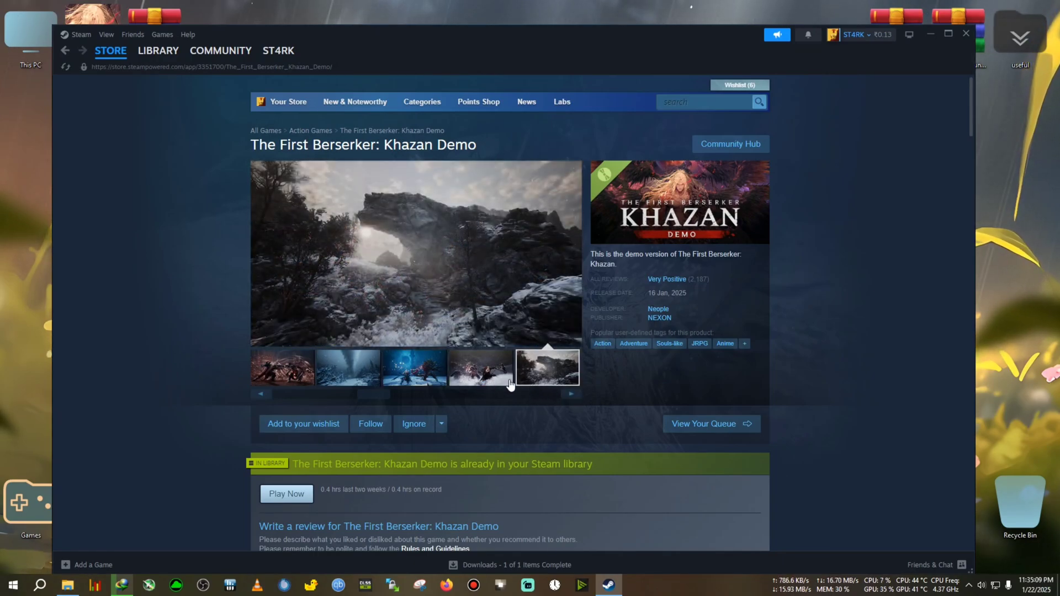
{"action": "left_click", "coordinate": [572, 396]}
{"action": "scroll", "coordinate": [497, 392], "scroll_direction": "down", "scroll_amount": 5}
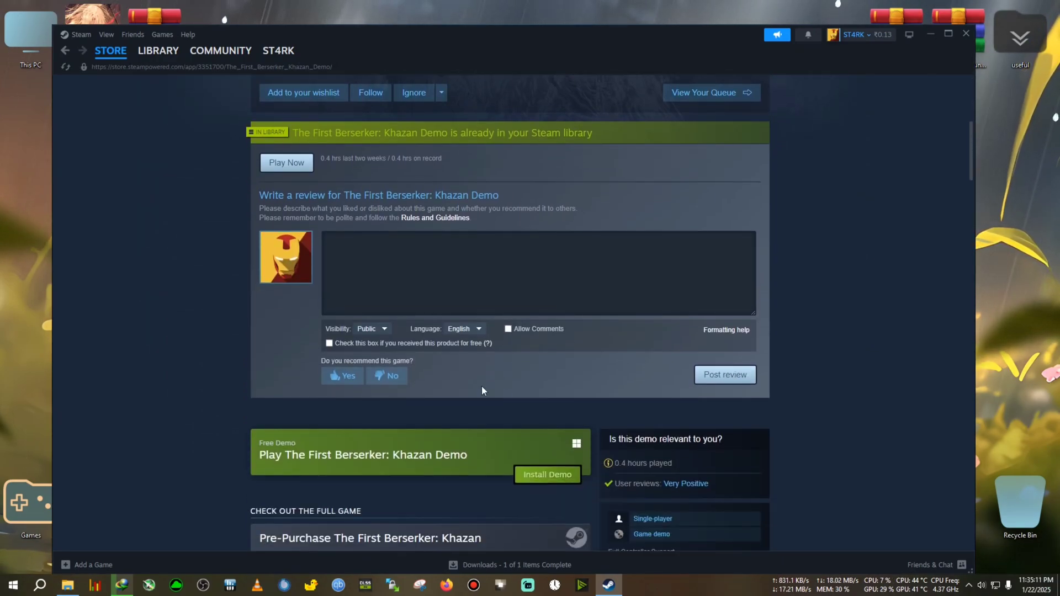
{"action": "scroll", "coordinate": [434, 384], "scroll_direction": "down", "scroll_amount": 2}
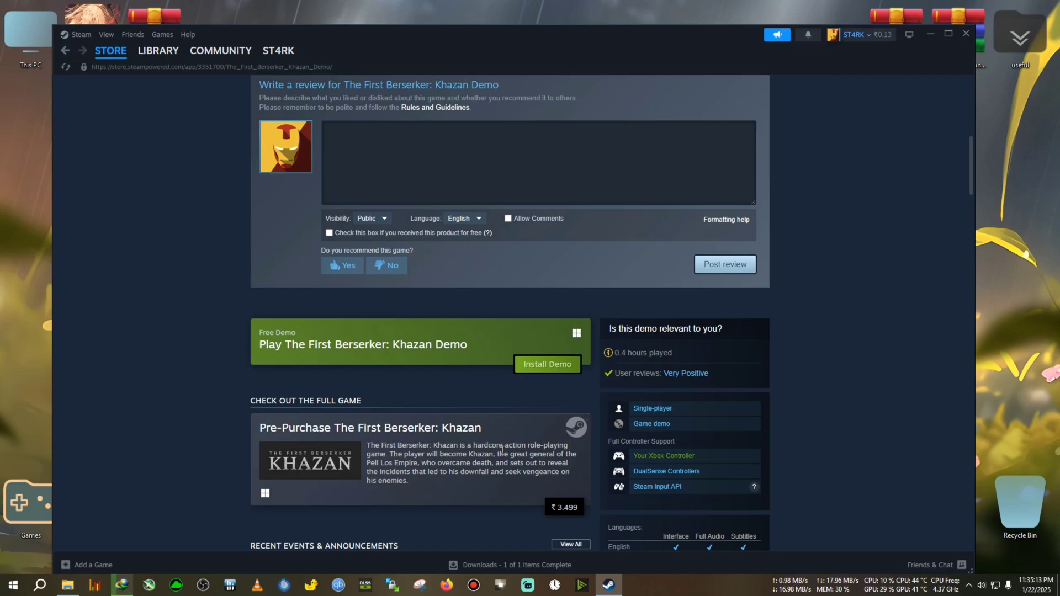
{"action": "scroll", "coordinate": [502, 448], "scroll_direction": "up", "scroll_amount": 5}
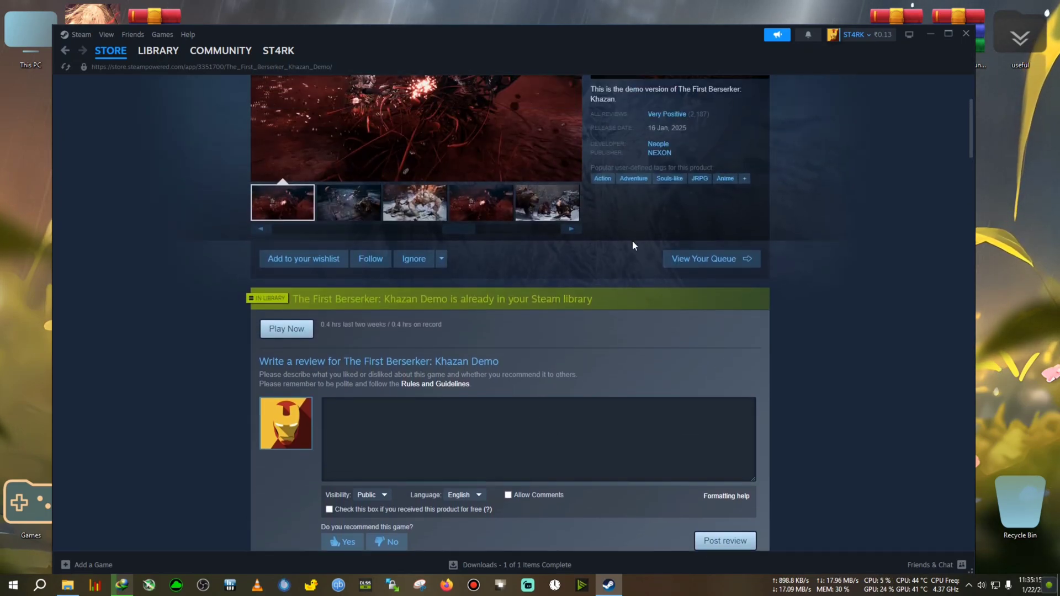
{"action": "scroll", "coordinate": [632, 244], "scroll_direction": "up", "scroll_amount": 3}
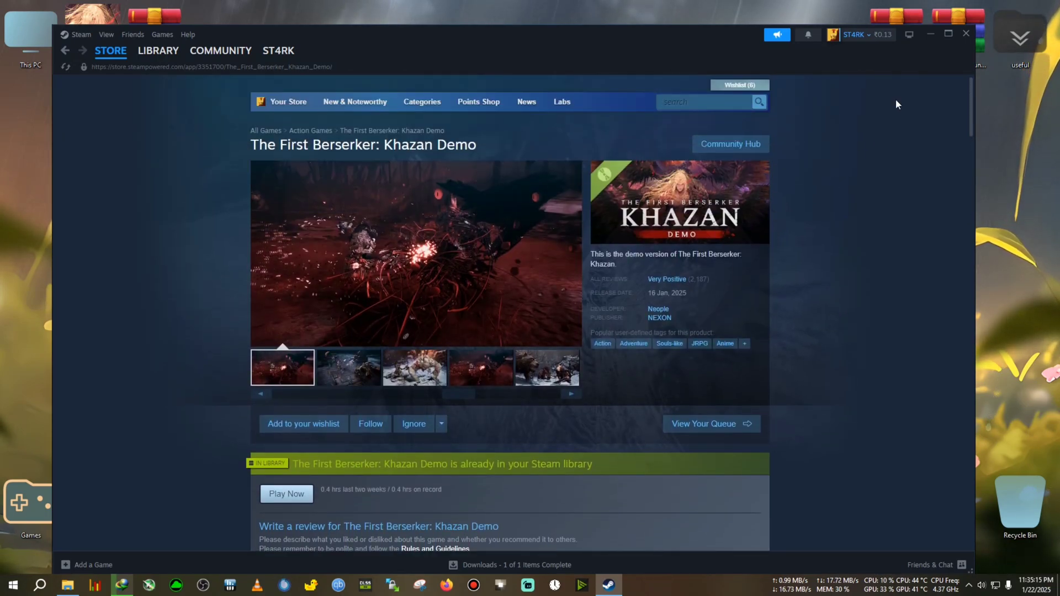
Close Steam, then drag the OptiScaler archive across the desktop and back near the Khazan shortcut.
{"action": "left_click", "coordinate": [963, 34]}
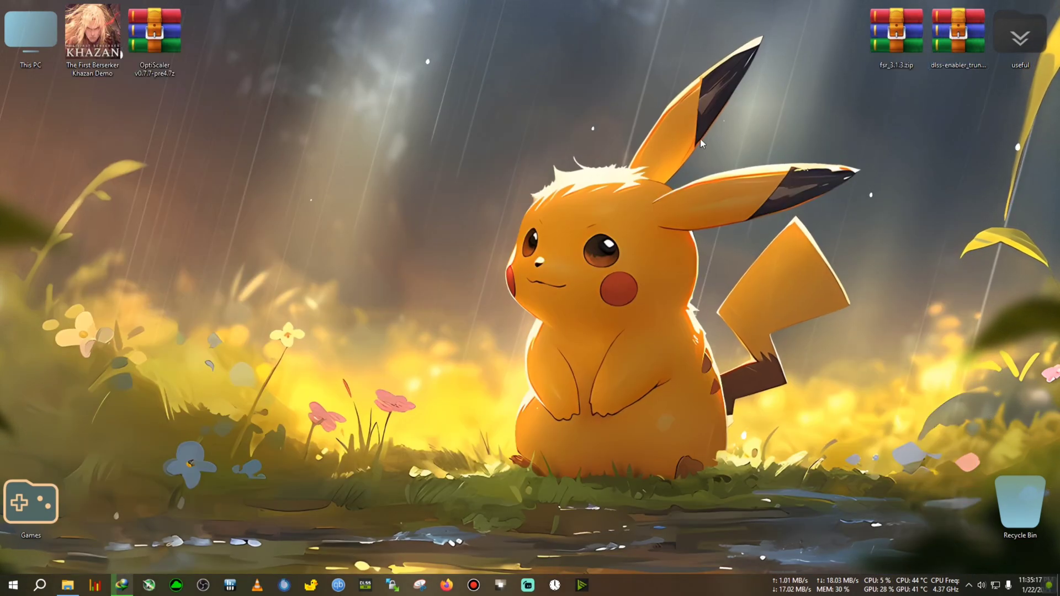
{"action": "left_click", "coordinate": [174, 40]}
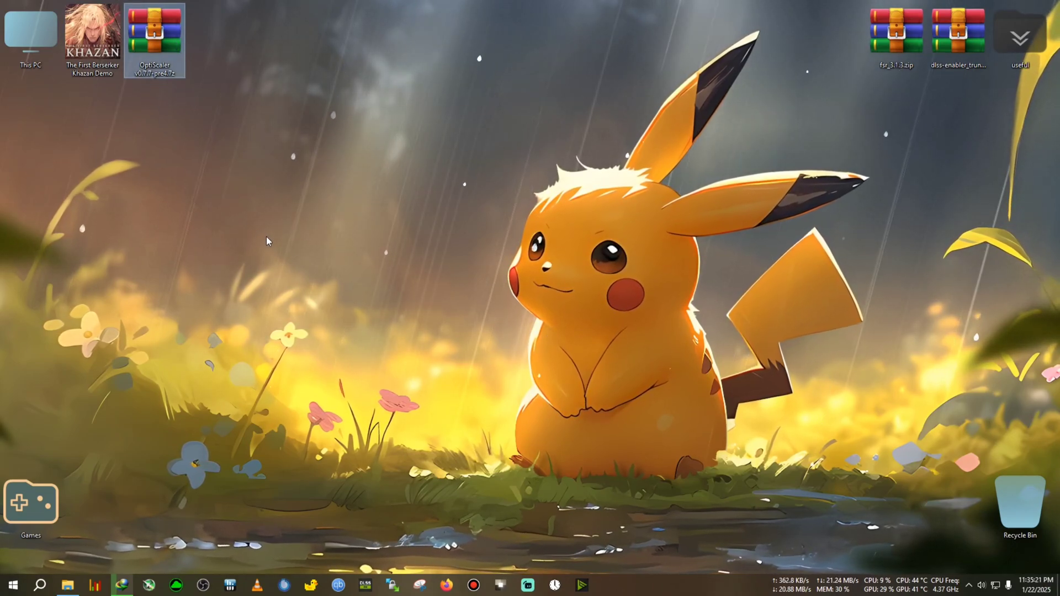
{"action": "left_click_drag", "start_coordinate": [144, 65], "coordinate": [264, 67]}
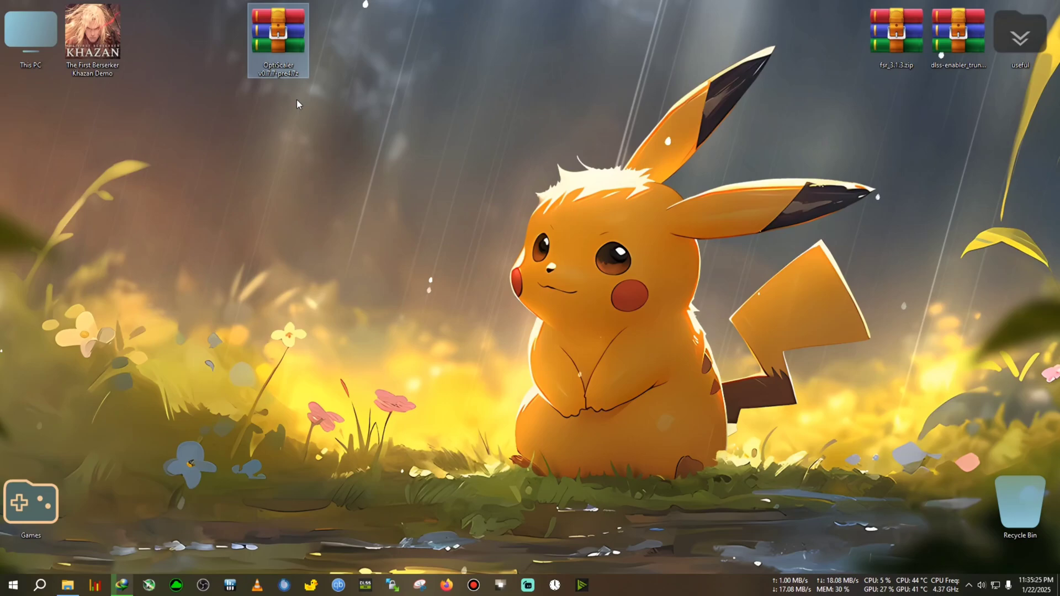
{"action": "left_click_drag", "start_coordinate": [293, 46], "coordinate": [170, 54]}
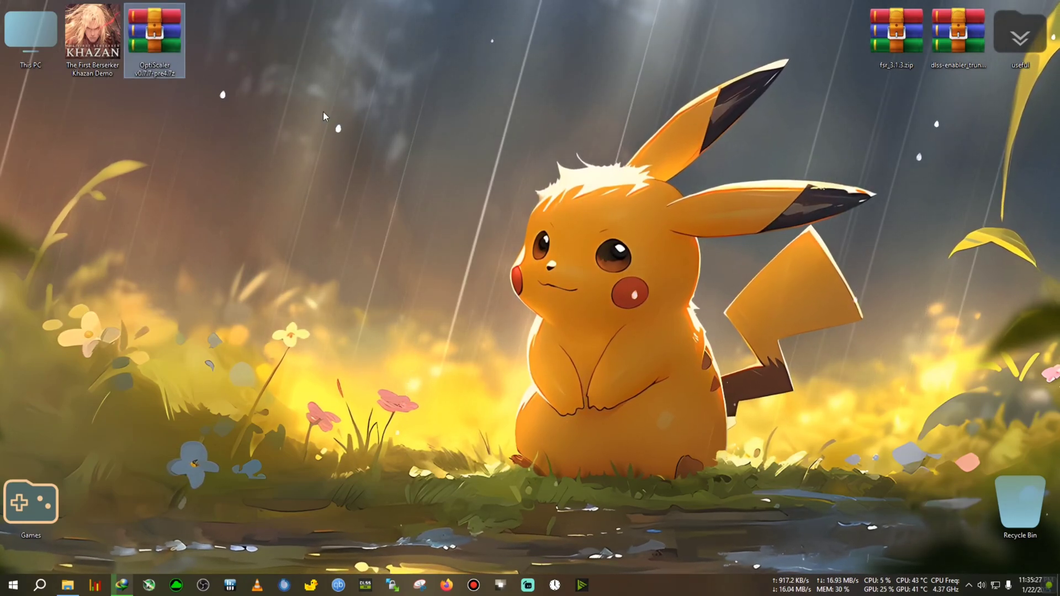
Select the DLSS Enabler and fsr_3.1.3.zip archives in turn.
{"action": "left_click", "coordinate": [953, 51]}
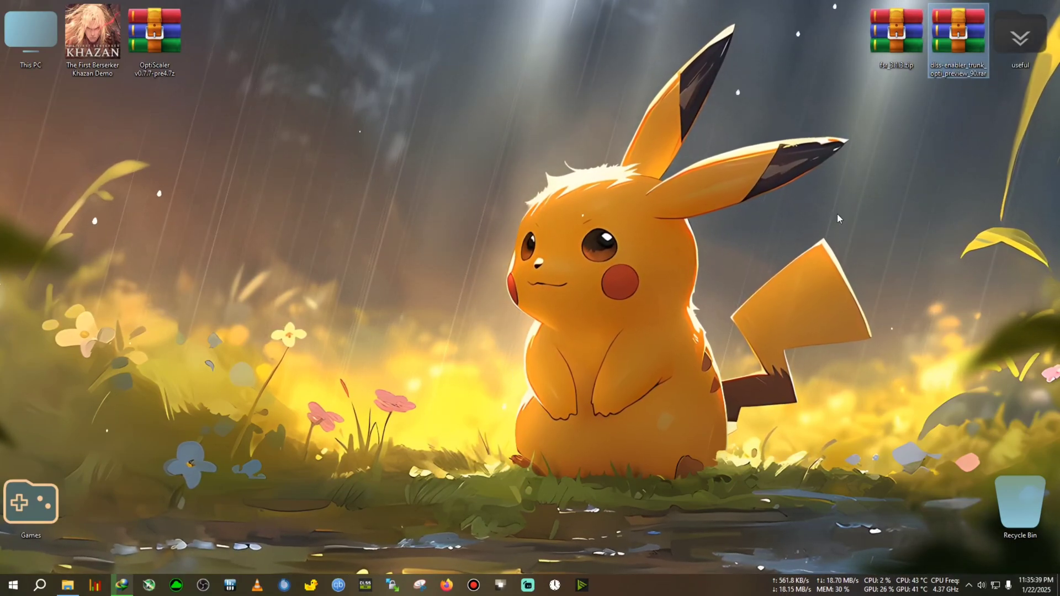
{"action": "left_click", "coordinate": [876, 48]}
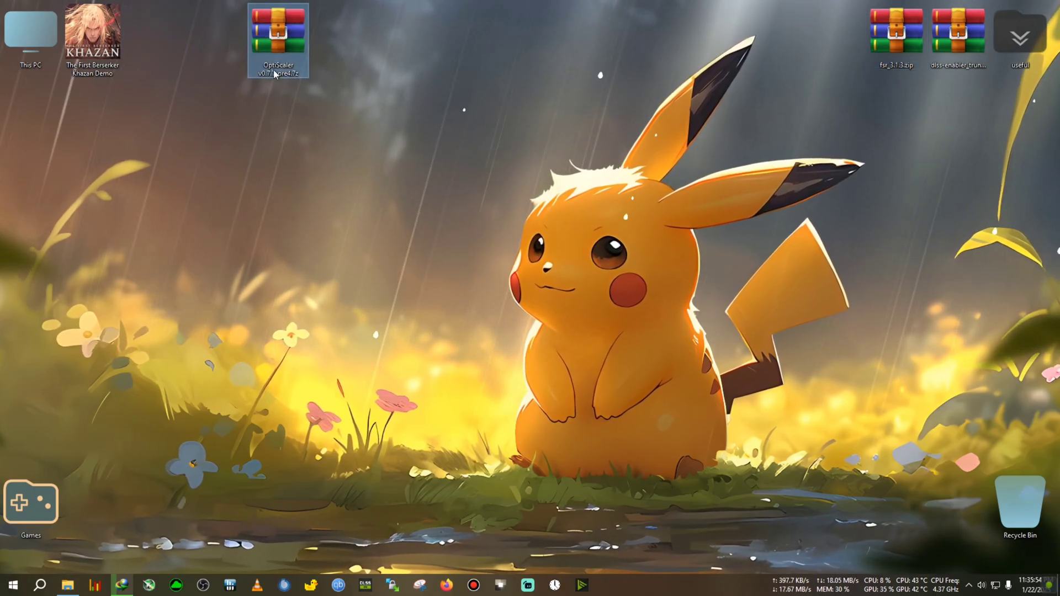
{"action": "left_click", "coordinate": [936, 37]}
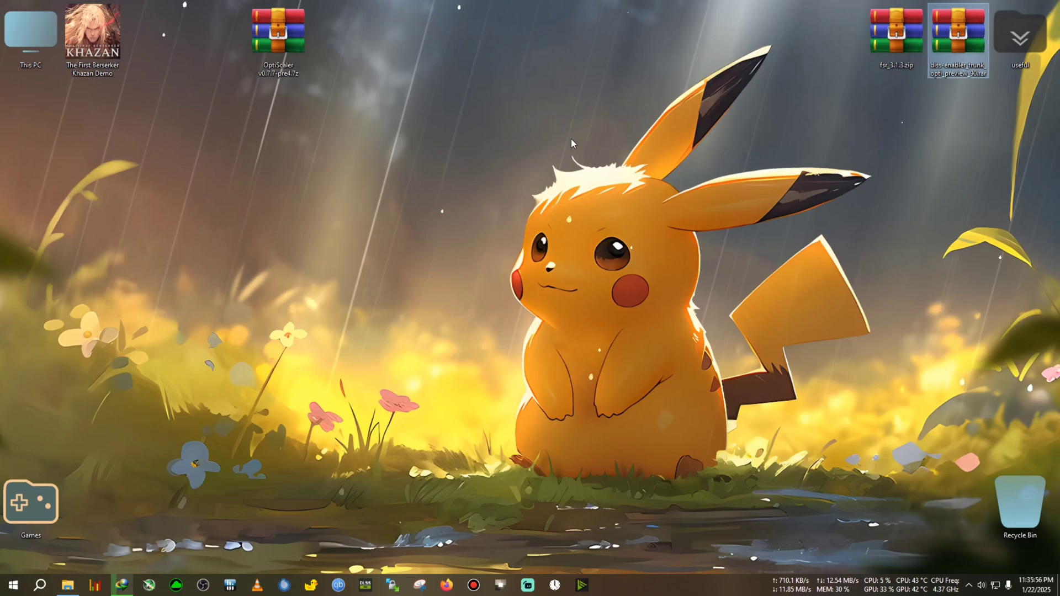
Extract the OptiScaler archive into its own folder and open a File Explorer window.
{"action": "right_click", "coordinate": [282, 42]}
{"action": "left_click", "coordinate": [348, 104]}
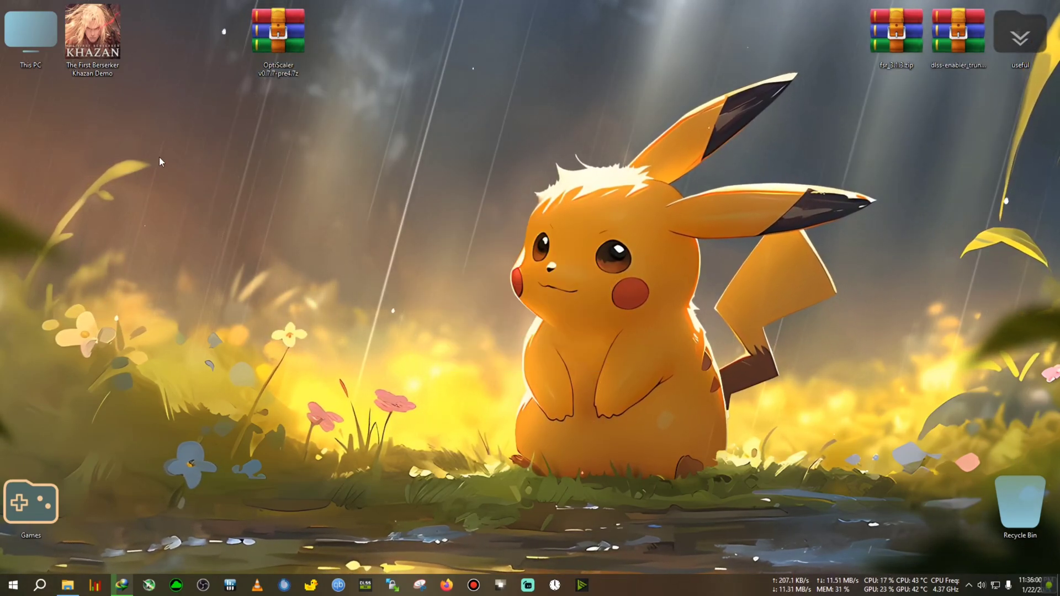
{"action": "key", "text": "super+e"}
{"action": "left_click_drag", "start_coordinate": [530, 7], "coordinate": [427, 150]}
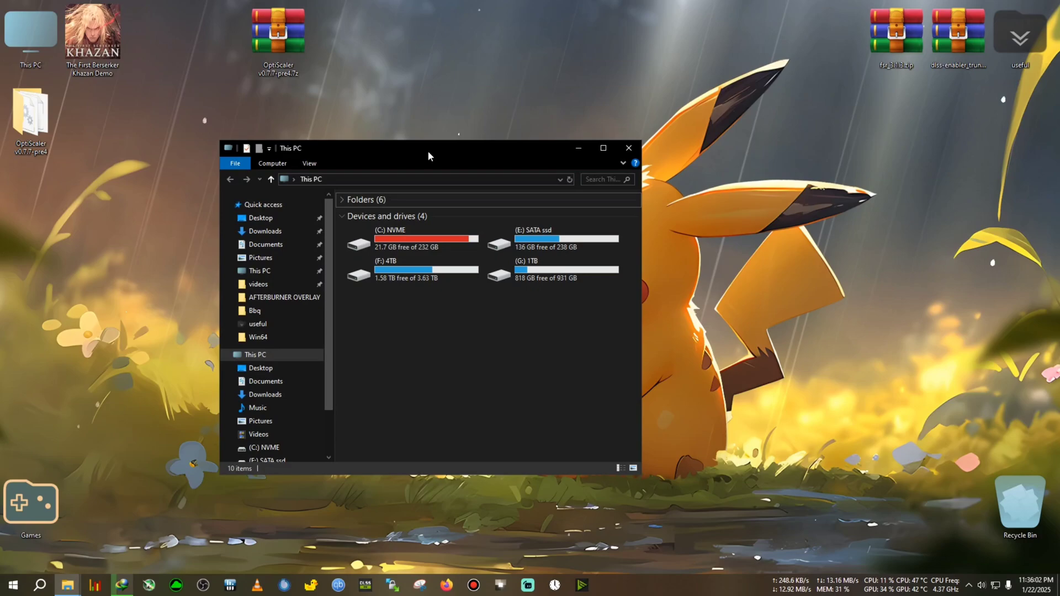
Navigate to E: SteamLibrary > steamapps > common > Khazan Demo > BBQ > Binaries > Win64.
{"action": "double_click", "coordinate": [546, 234]}
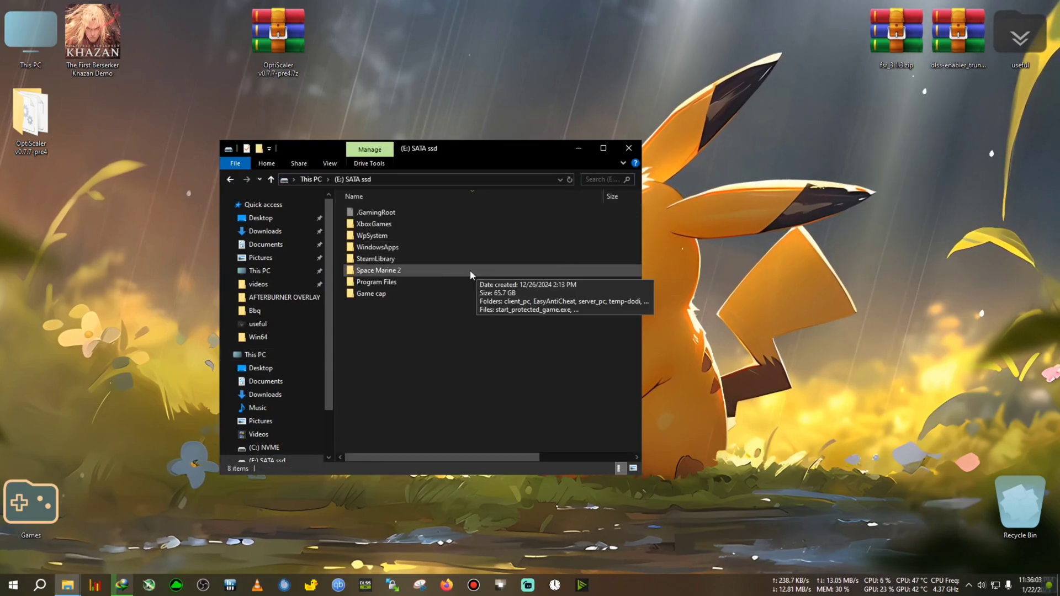
{"action": "double_click", "coordinate": [369, 258]}
{"action": "double_click", "coordinate": [368, 213]}
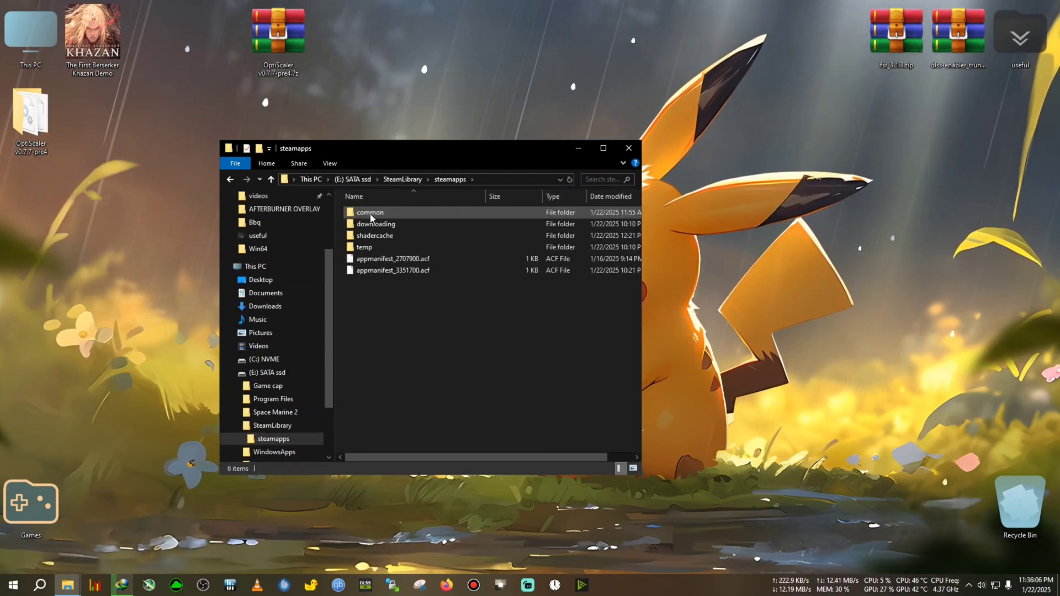
{"action": "double_click", "coordinate": [371, 214]}
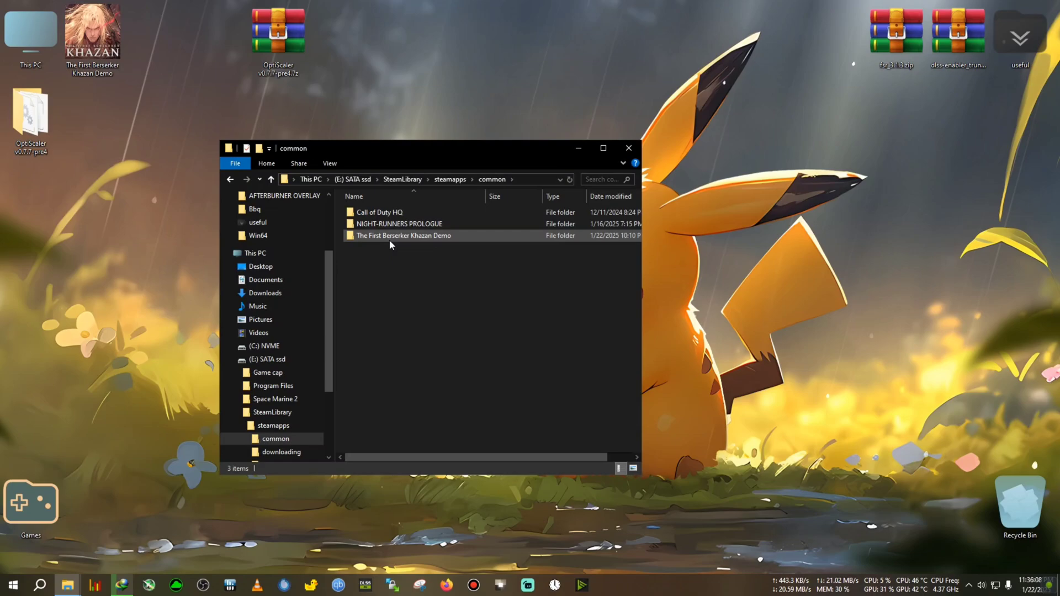
{"action": "double_click", "coordinate": [373, 241]}
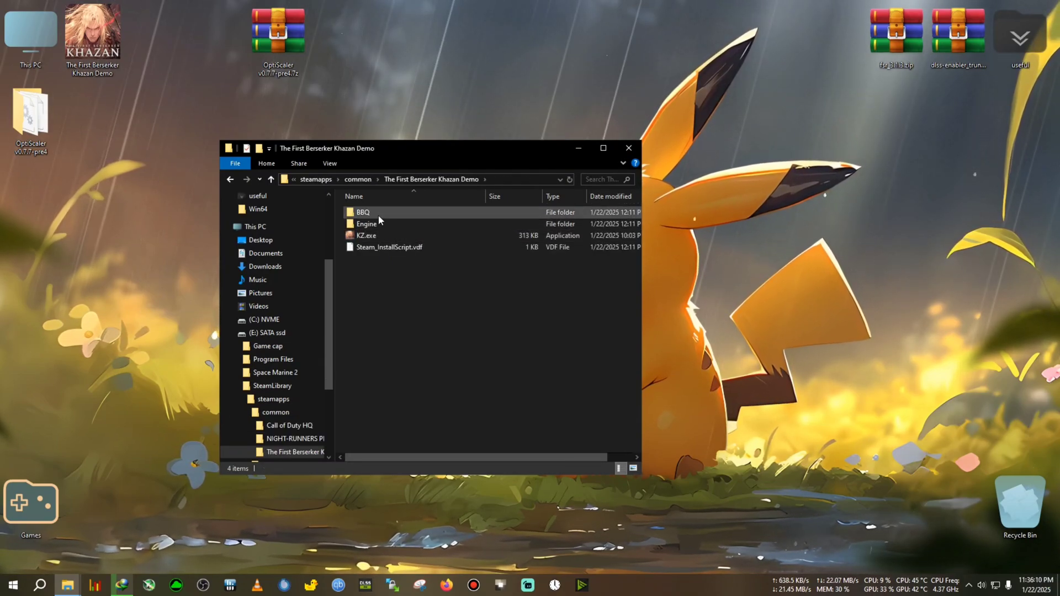
{"action": "left_click", "coordinate": [379, 215]}
{"action": "double_click", "coordinate": [379, 215]}
{"action": "double_click", "coordinate": [366, 213]}
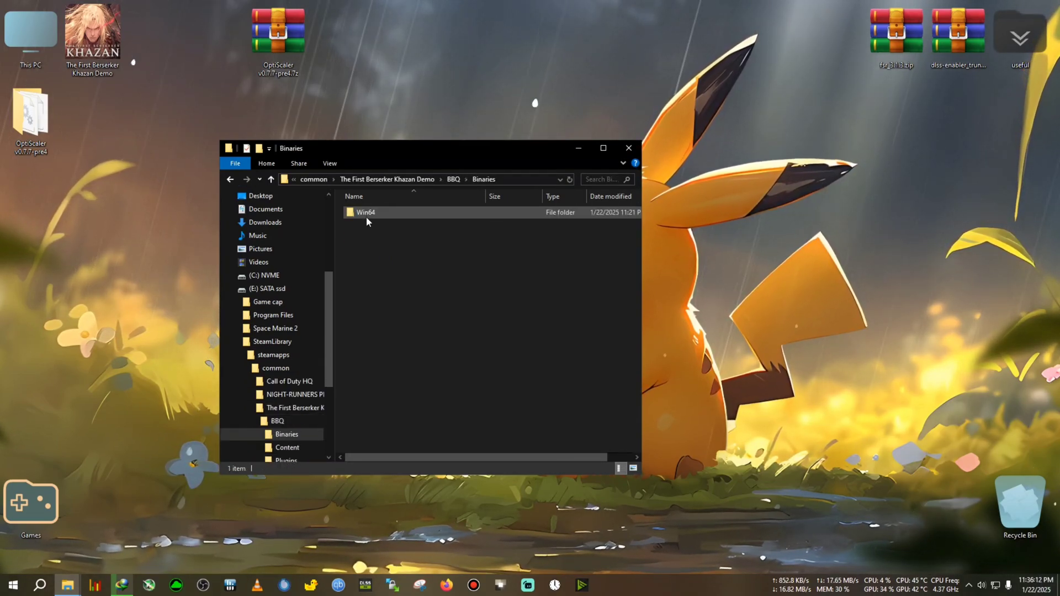
{"action": "double_click", "coordinate": [366, 215]}
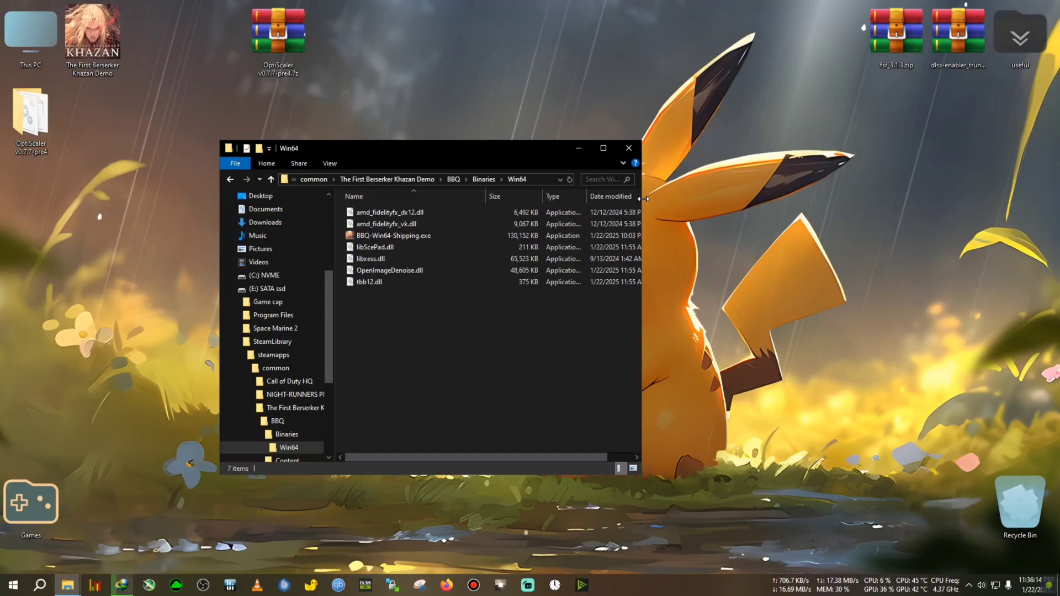
Copy all OptiScaler v0.7.7-pre4 files into Win64, replacing the same-named files.
{"action": "double_click", "coordinate": [30, 117]}
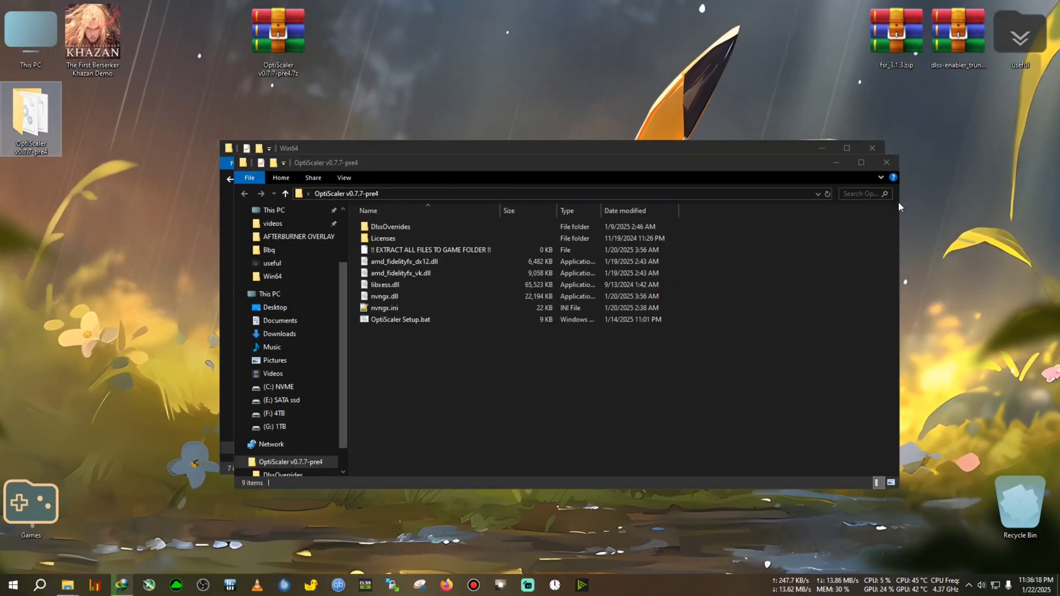
{"action": "left_click_drag", "start_coordinate": [898, 201], "coordinate": [668, 200]}
{"action": "left_click_drag", "start_coordinate": [502, 166], "coordinate": [269, 149]}
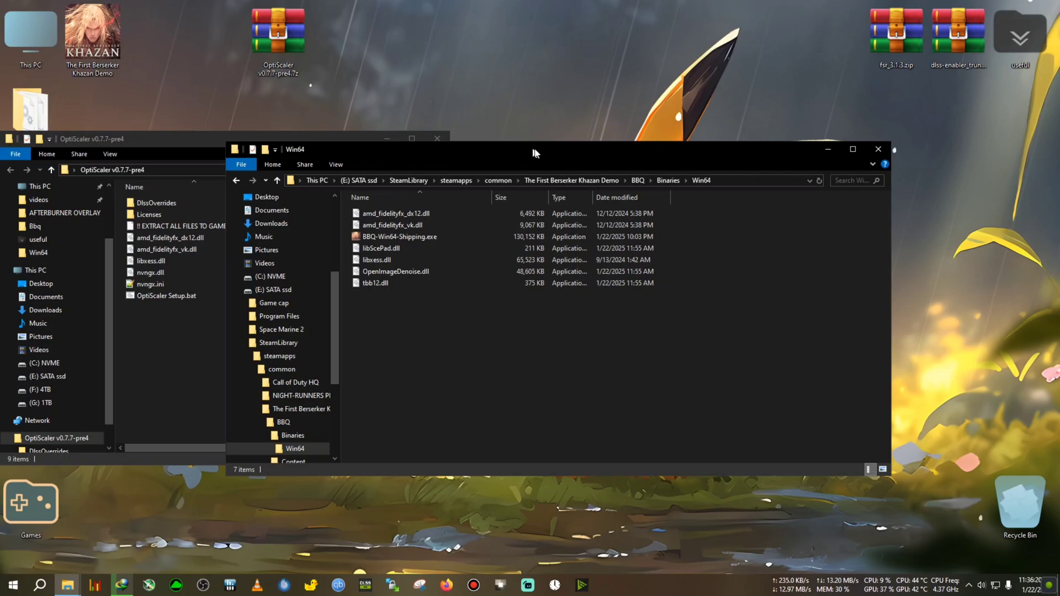
{"action": "left_click_drag", "start_coordinate": [526, 148], "coordinate": [720, 128]}
{"action": "left_click_drag", "start_coordinate": [284, 362], "coordinate": [202, 201]}
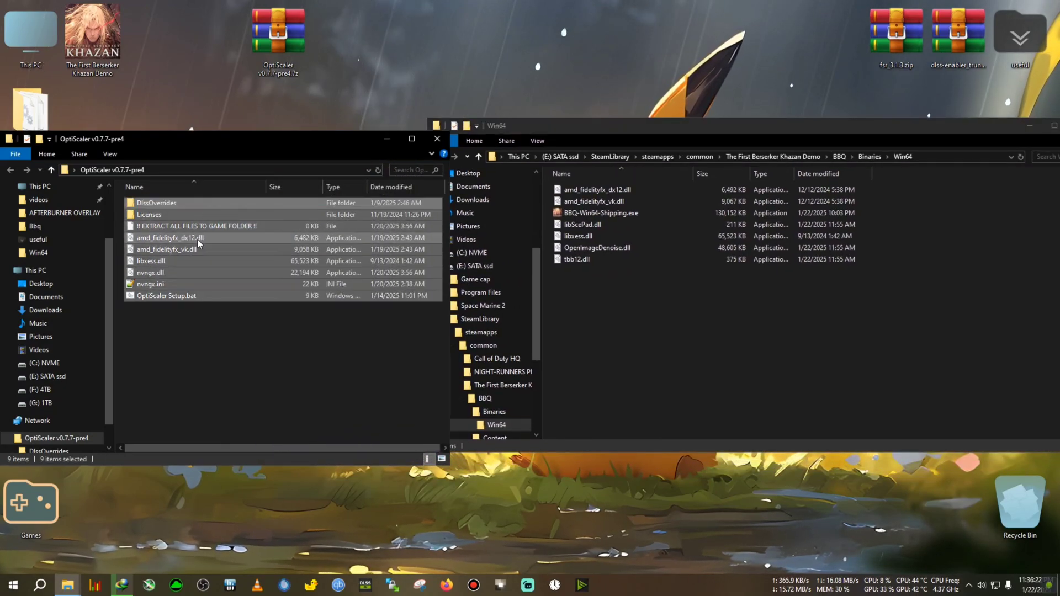
{"action": "left_click_drag", "start_coordinate": [197, 240], "coordinate": [648, 326]}
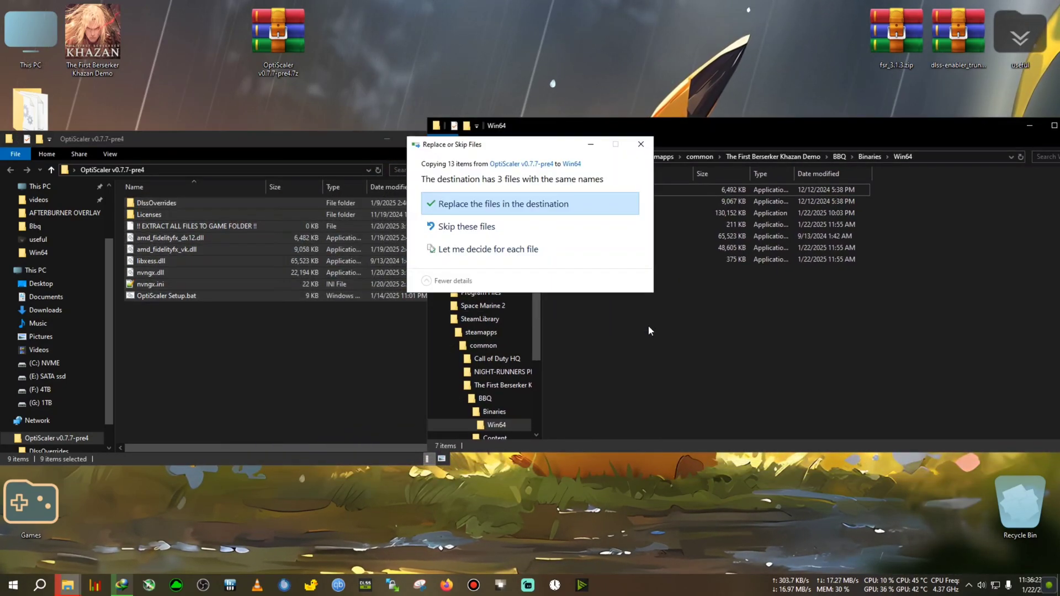
{"action": "left_click", "coordinate": [492, 206]}
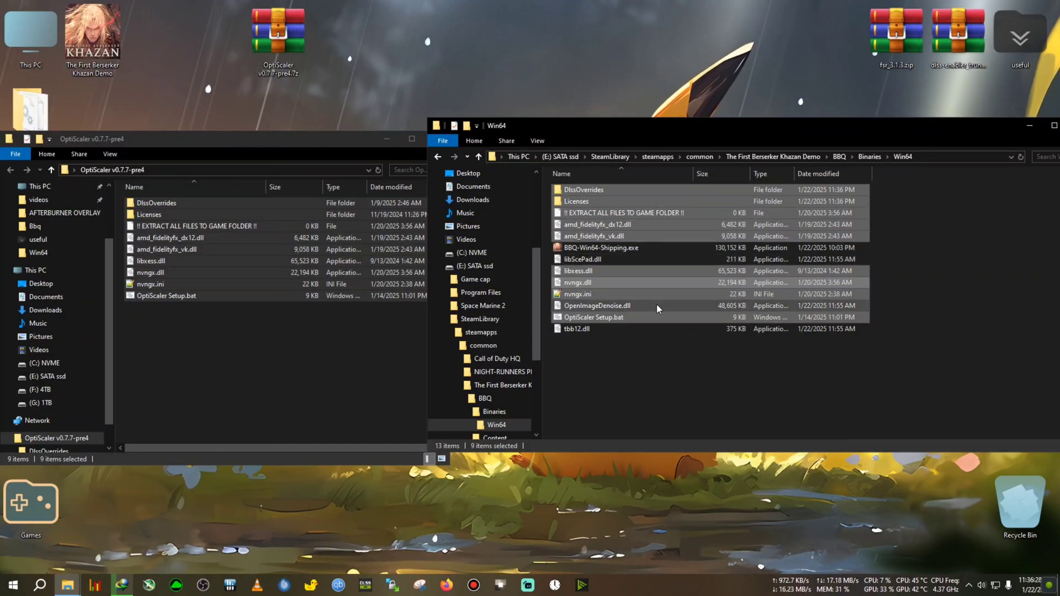
Run OptiScaler Setup.bat, choosing 1 for dxgi.dll and 2 for Nvidia, then close it.
{"action": "double_click", "coordinate": [603, 319]}
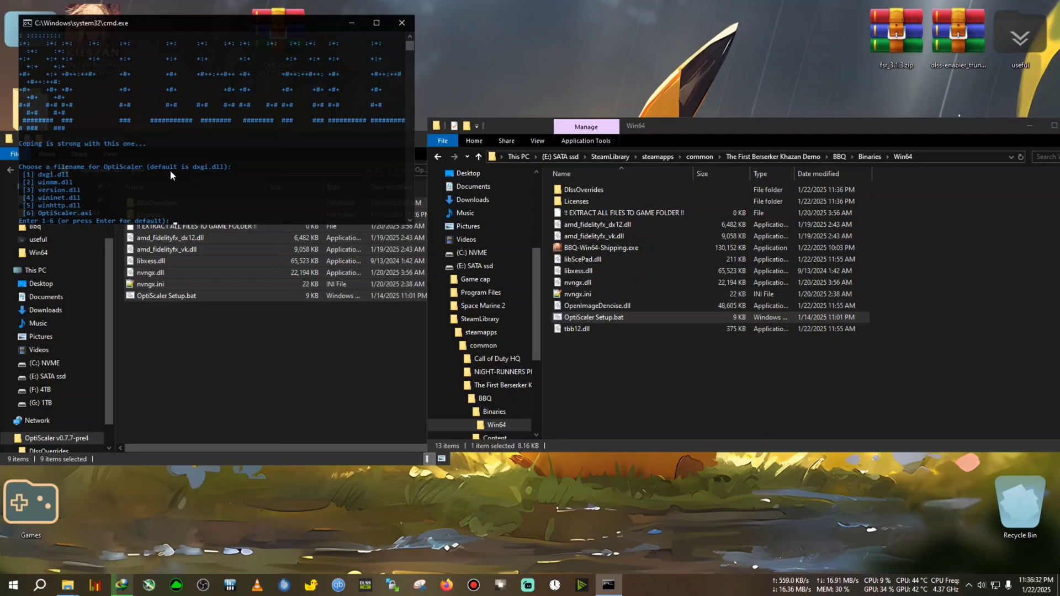
{"action": "left_click_drag", "start_coordinate": [266, 26], "coordinate": [591, 122]}
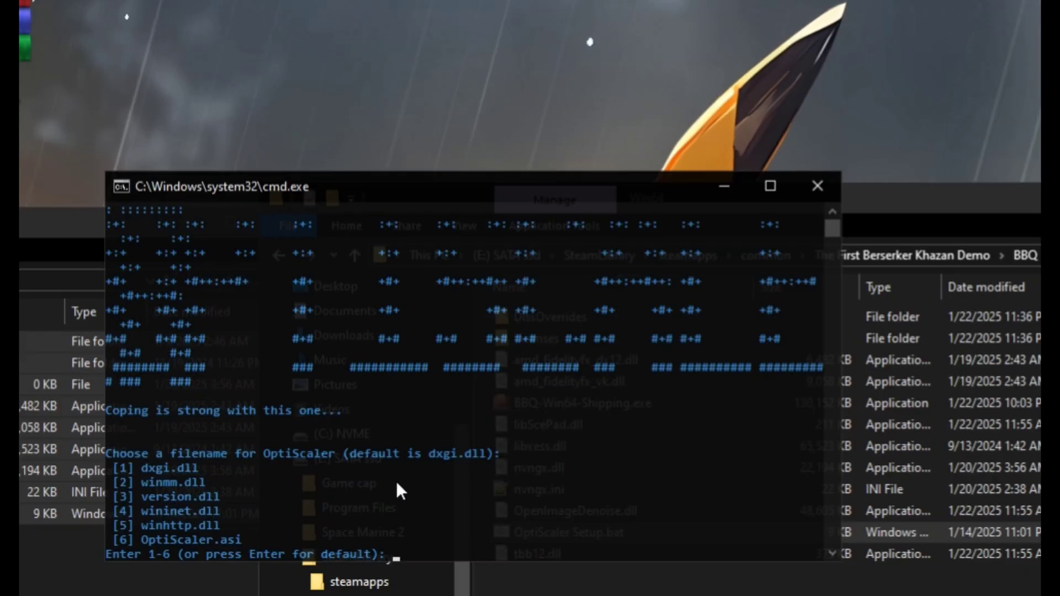
{"action": "type", "text": "1"}
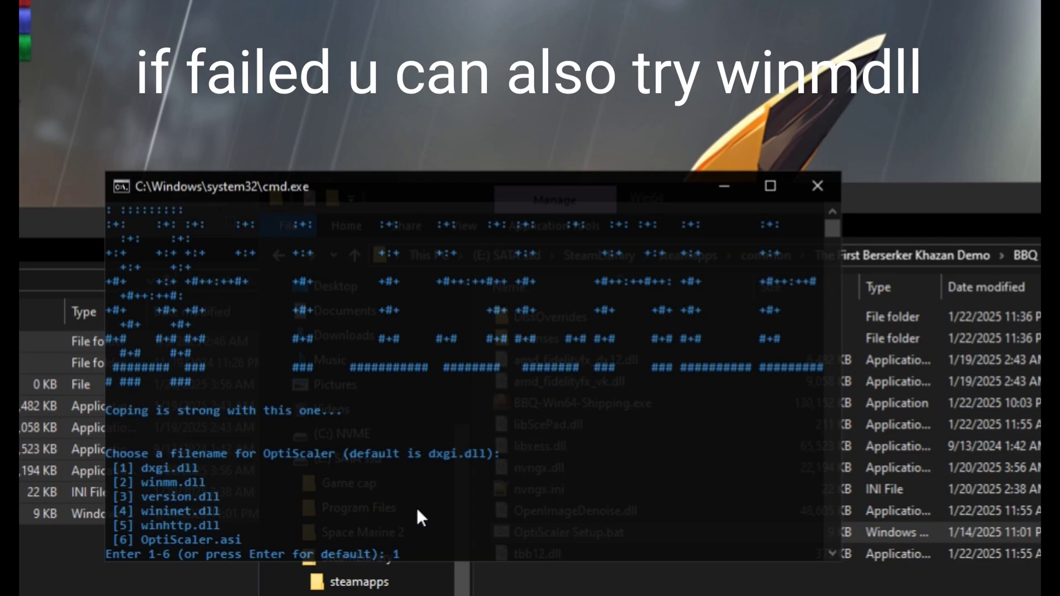
{"action": "key", "text": "Return"}
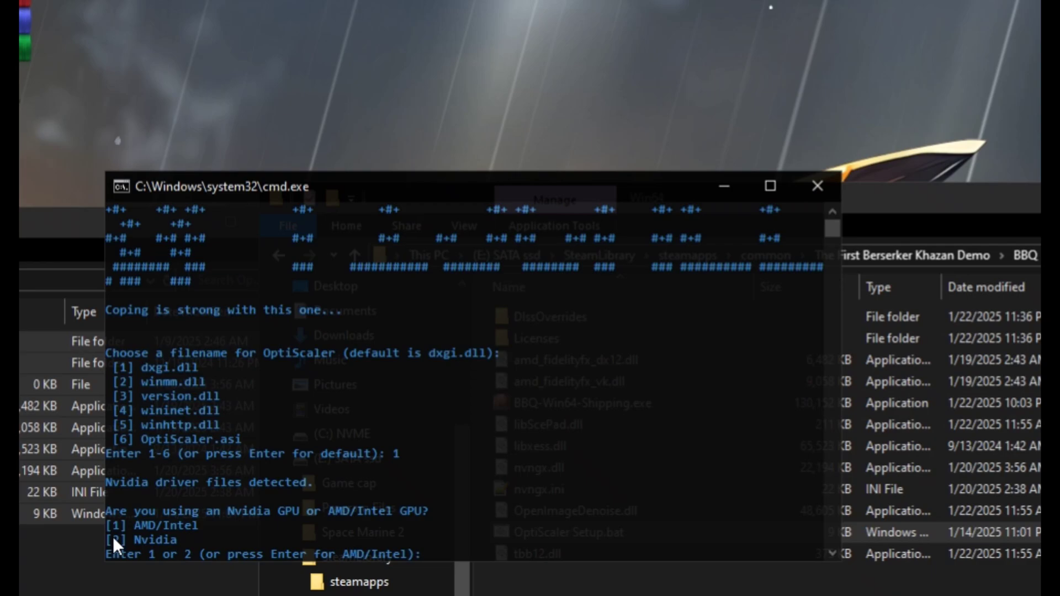
{"action": "type", "text": "2"}
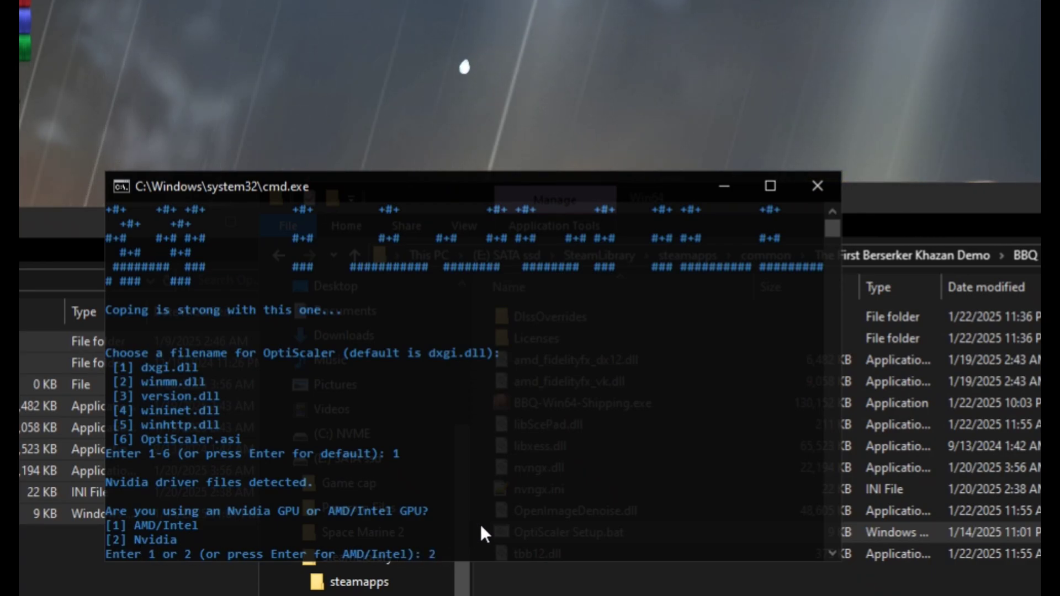
{"action": "key", "text": "Return"}
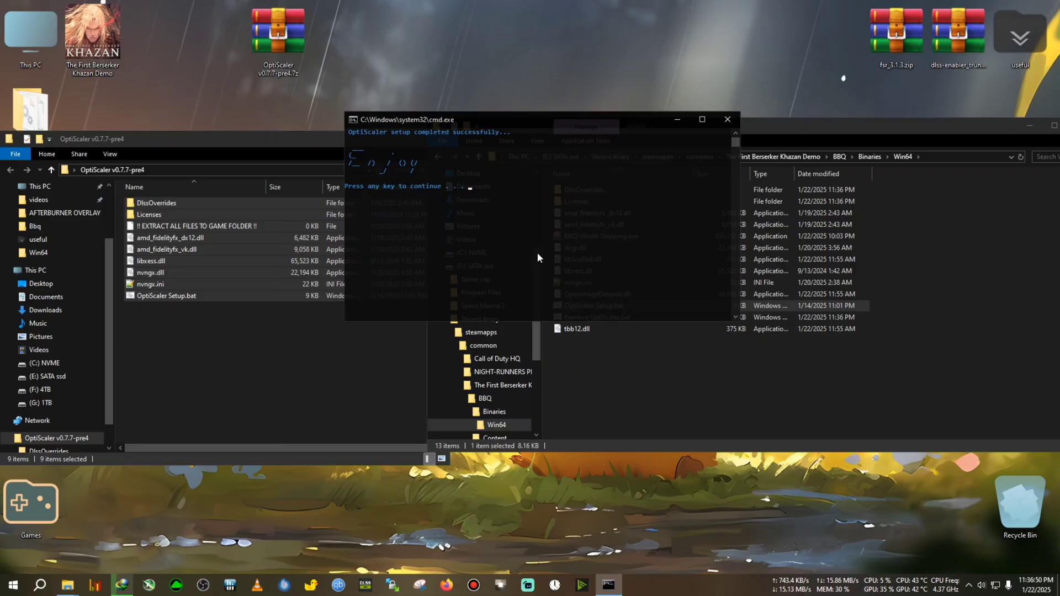
{"action": "key", "text": "Return"}
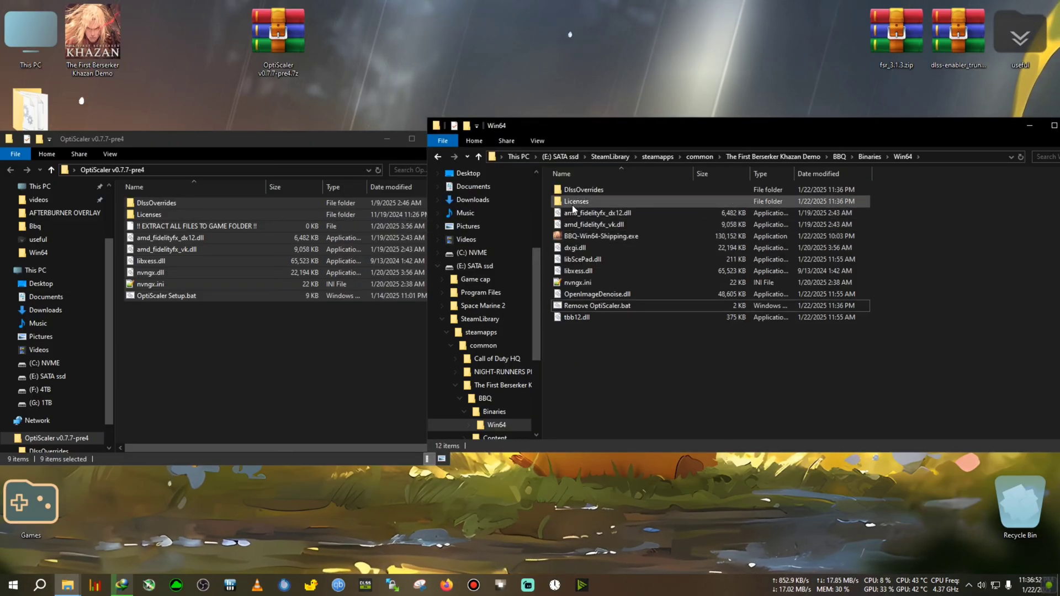
Apply EnableSignatureOverride.reg from the DlssOverrides folder and accept the registry prompts.
{"action": "double_click", "coordinate": [584, 189]}
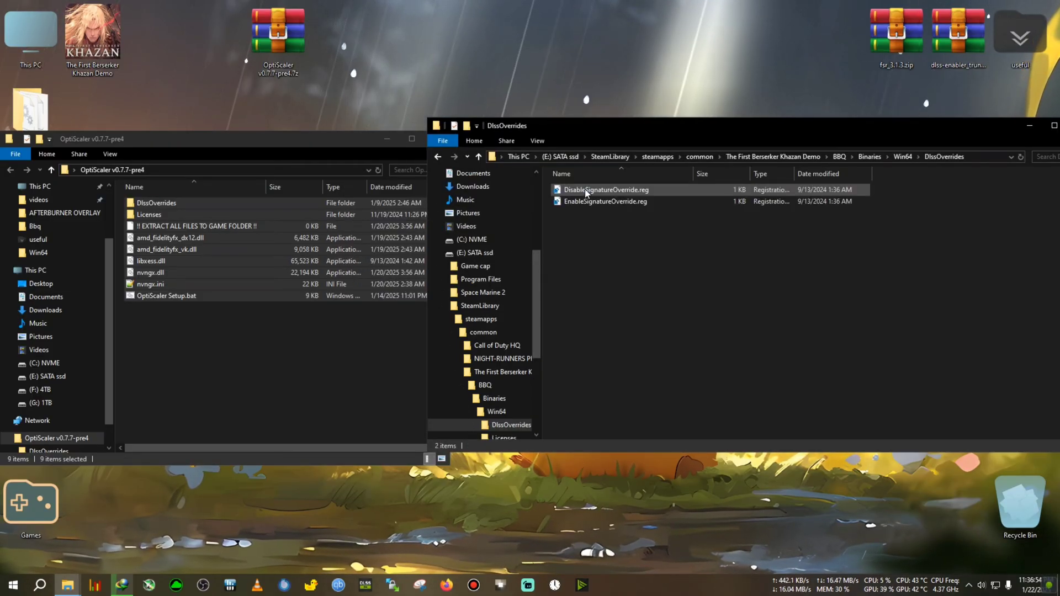
{"action": "double_click", "coordinate": [593, 201]}
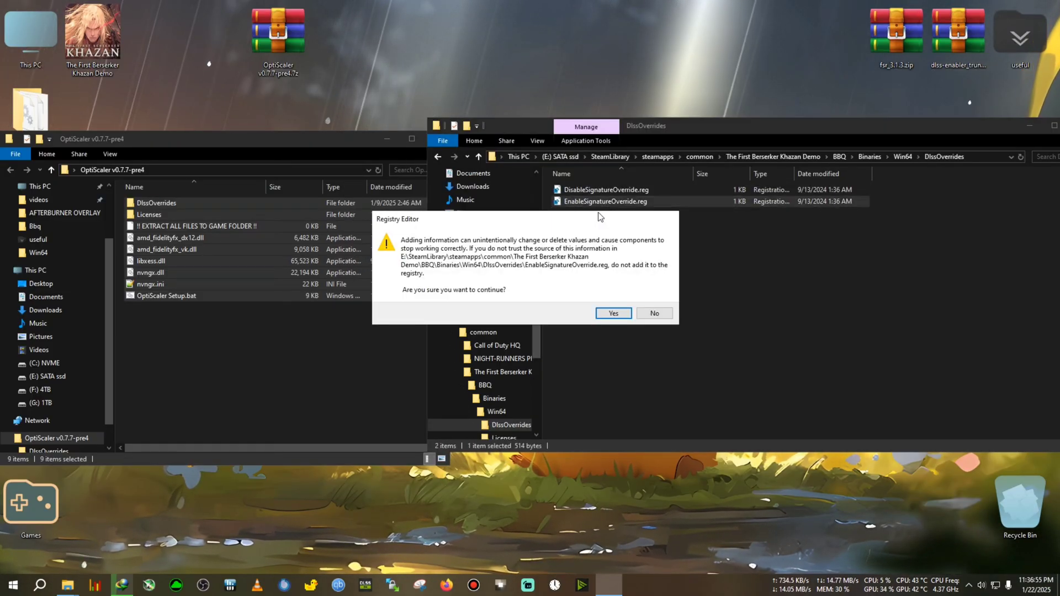
{"action": "left_click", "coordinate": [613, 313]}
{"action": "left_click", "coordinate": [652, 297]}
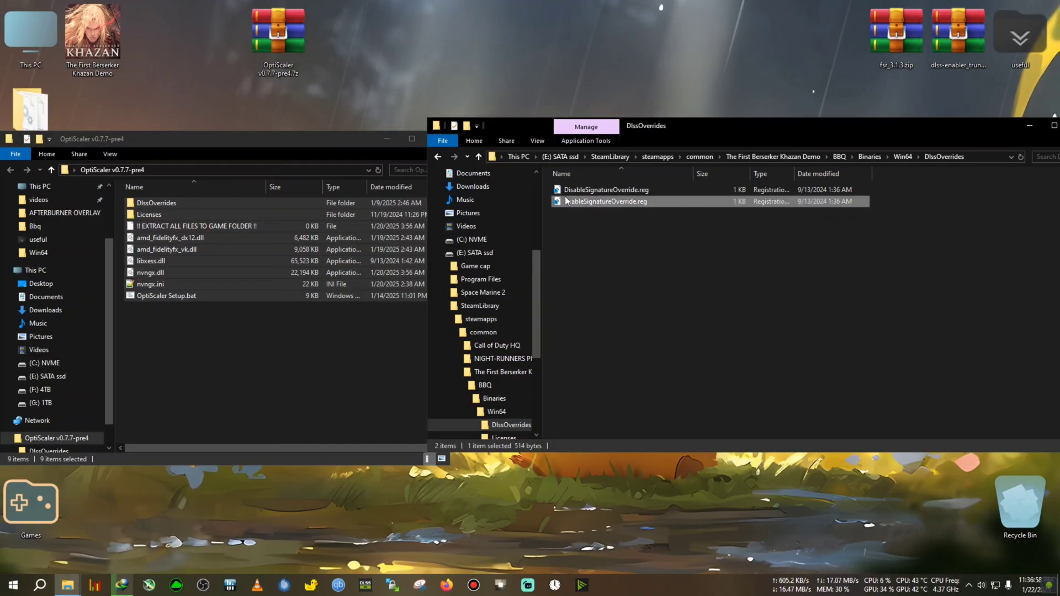
Return to the Win64 folder and close the OptiScaler source folder window.
{"action": "left_click", "coordinate": [438, 158]}
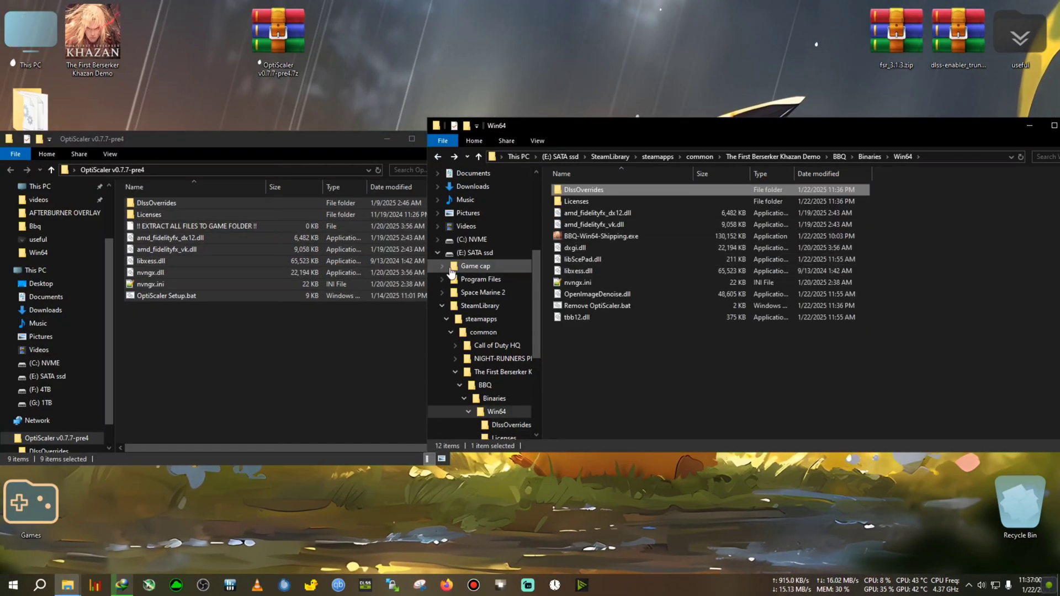
{"action": "left_click", "coordinate": [419, 187]}
{"action": "left_click", "coordinate": [436, 139]}
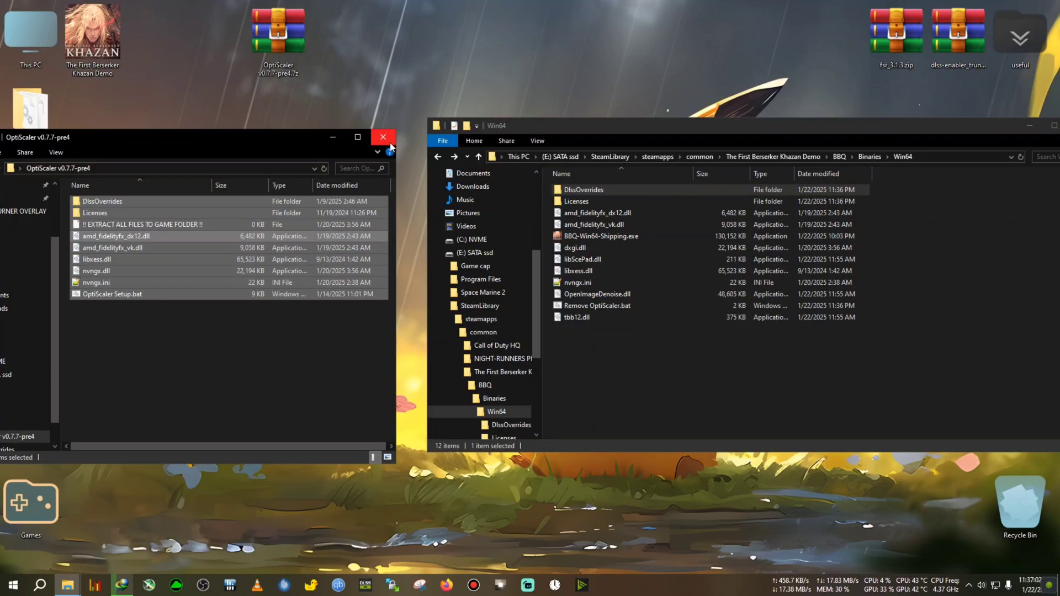
Run Remove OptiScaler.bat, answering y to delete the DlssOverrides and Licenses folders.
{"action": "left_click_drag", "start_coordinate": [548, 132], "coordinate": [359, 129]}
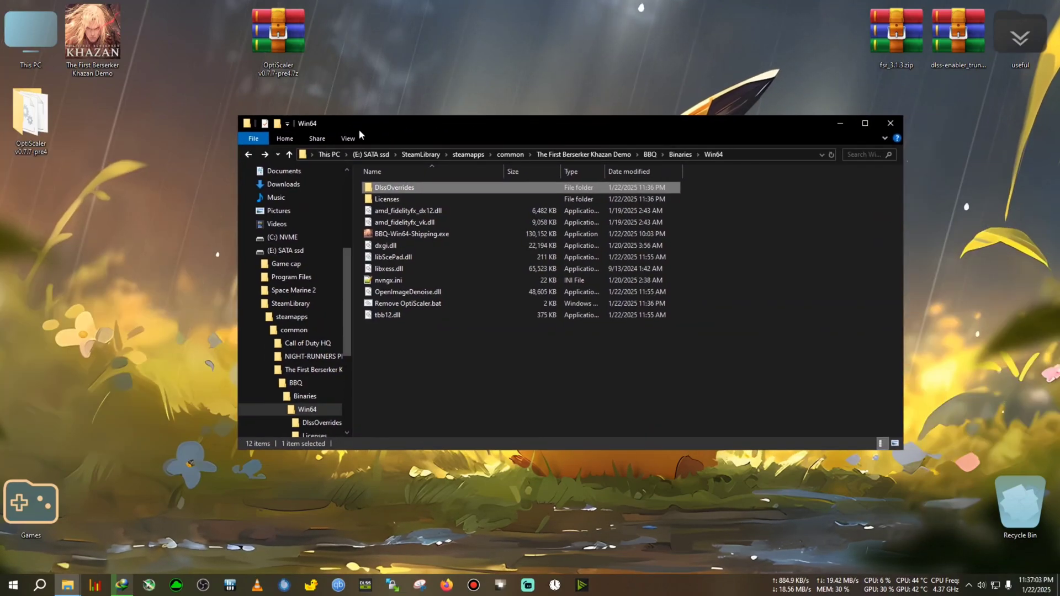
{"action": "double_click", "coordinate": [392, 303]}
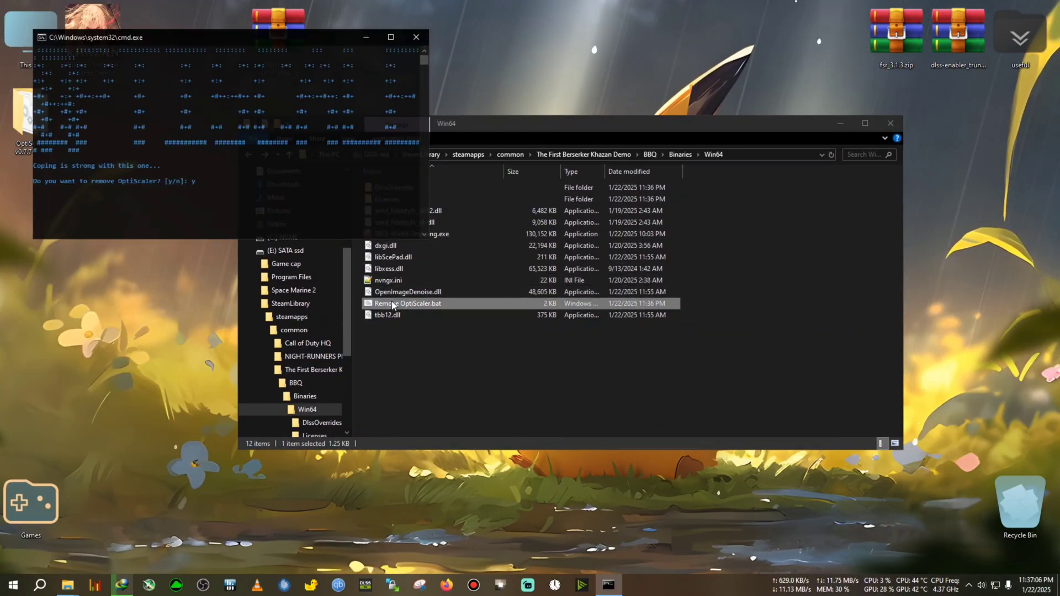
{"action": "key", "text": "Return"}
{"action": "type", "text": "y"}
{"action": "key", "text": "Return"}
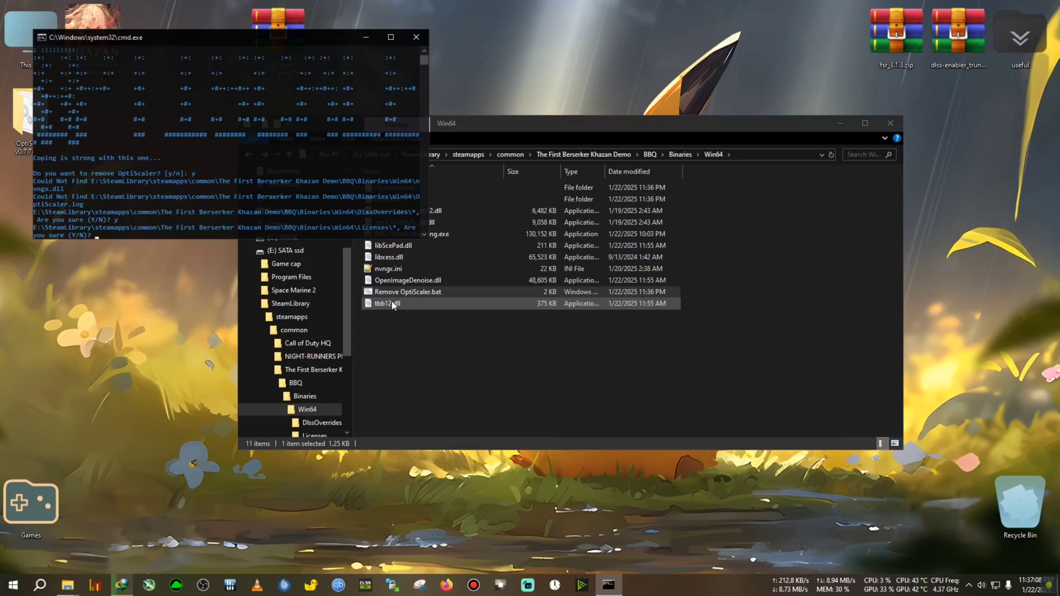
{"action": "type", "text": "y"}
{"action": "key", "text": "Return"}
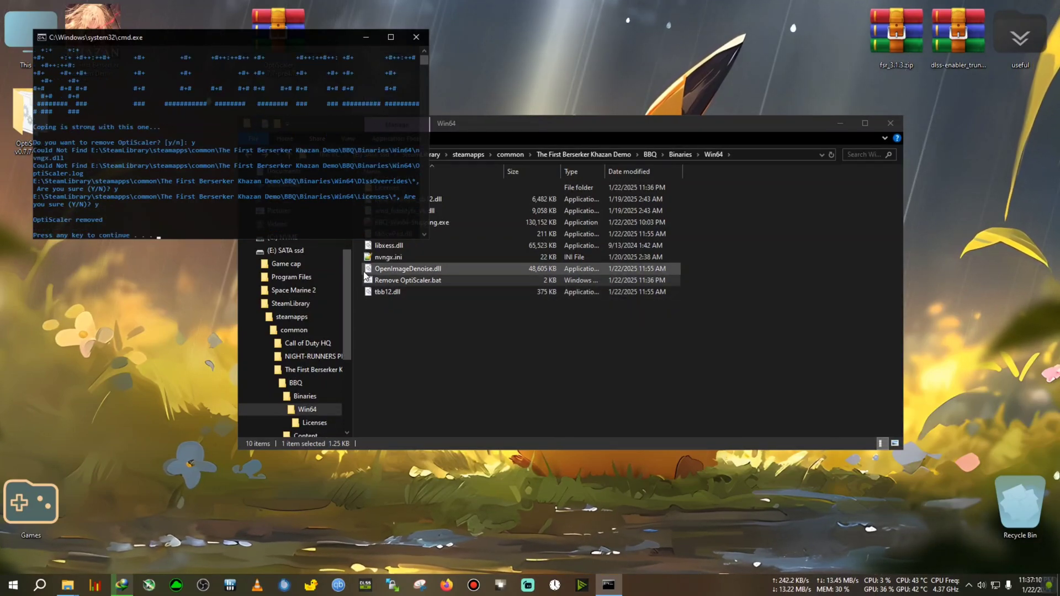
Delete the leftover nvngx.ini file from Win64.
{"action": "left_click", "coordinate": [393, 248]}
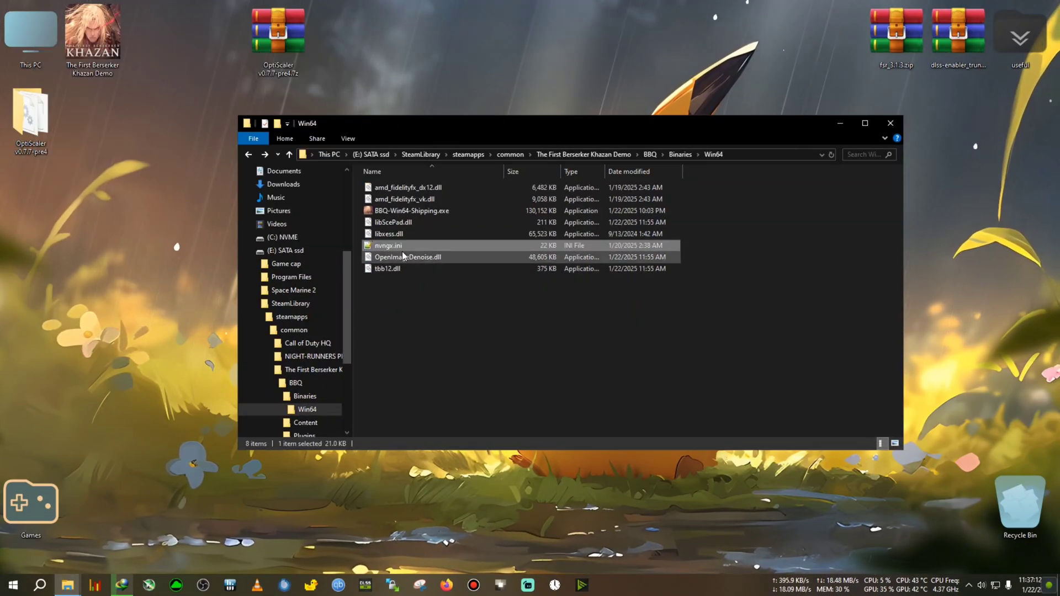
{"action": "key", "text": "Delete"}
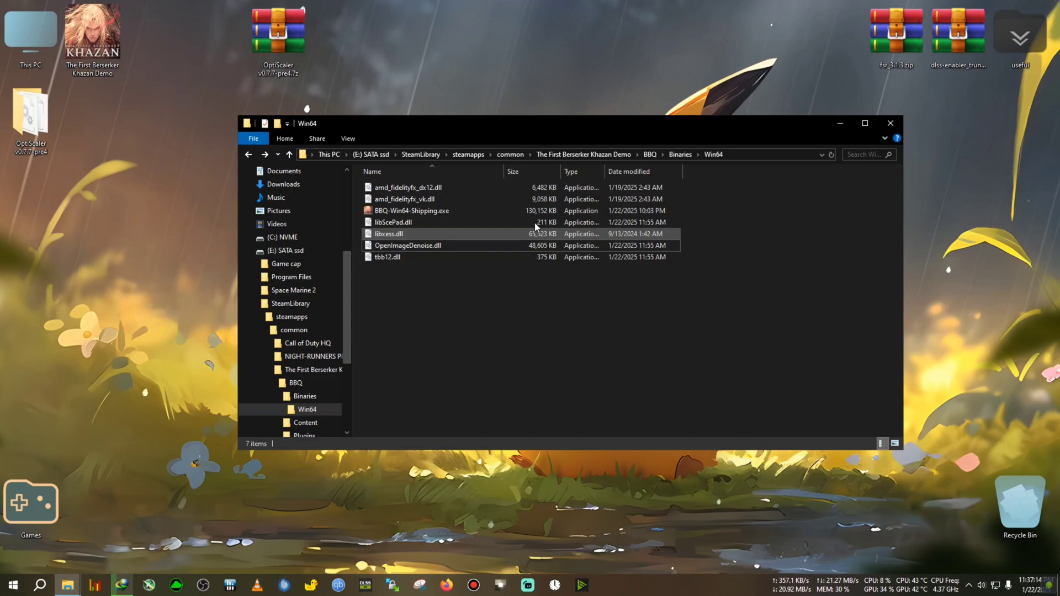
{"action": "left_click_drag", "start_coordinate": [520, 127], "coordinate": [326, 139]}
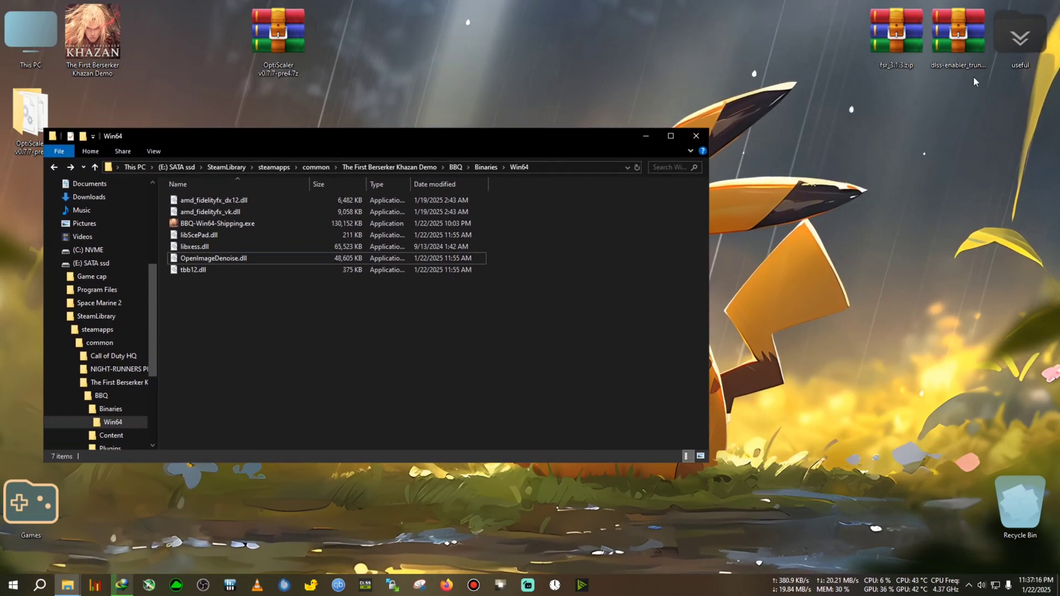
Extract the DLSS Enabler archive, launch its setup, and accept the licence and information pages.
{"action": "right_click", "coordinate": [960, 53]}
{"action": "left_click", "coordinate": [938, 129]}
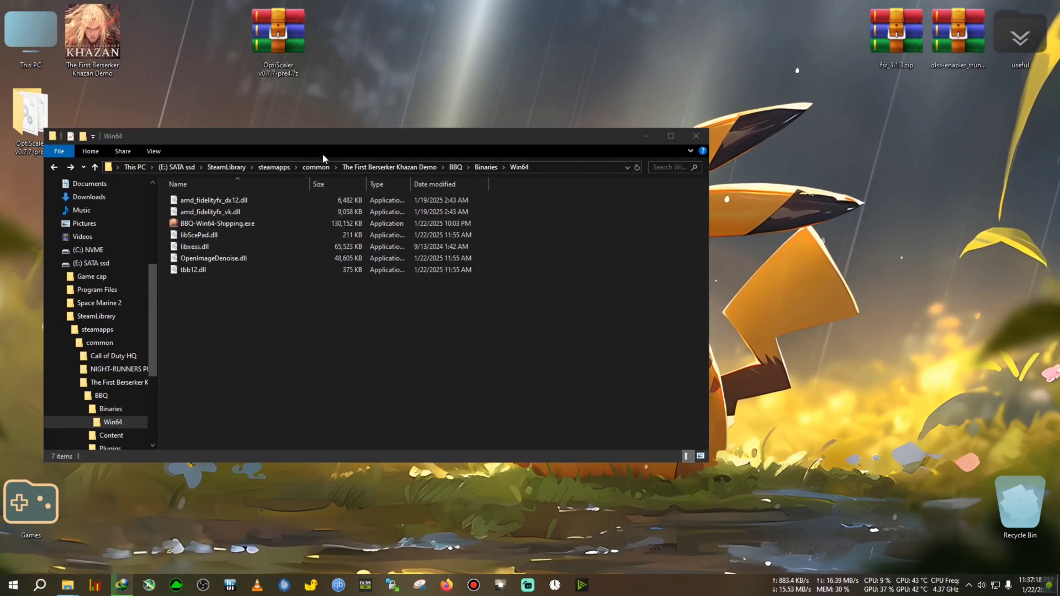
{"action": "left_click_drag", "start_coordinate": [30, 199], "coordinate": [899, 199]}
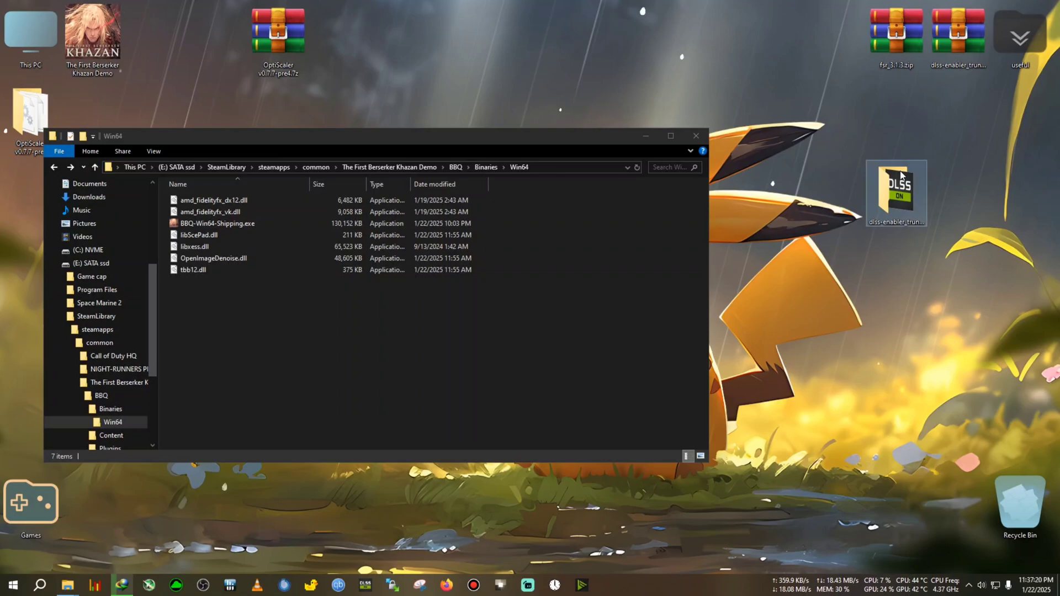
{"action": "double_click", "coordinate": [895, 194]}
{"action": "double_click", "coordinate": [255, 214]}
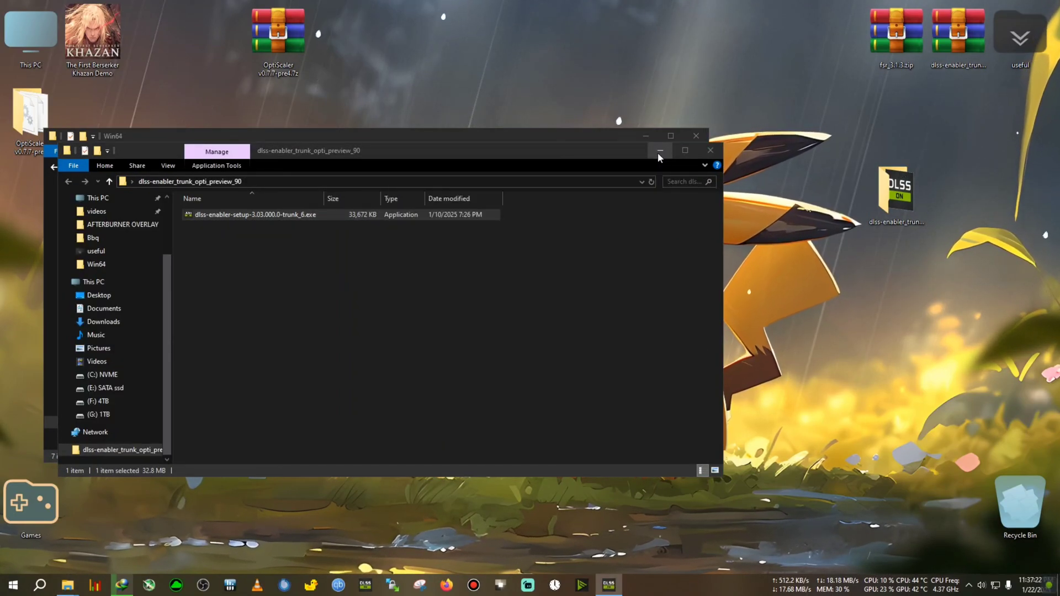
{"action": "left_click", "coordinate": [660, 150]}
{"action": "left_click_drag", "start_coordinate": [549, 170], "coordinate": [800, 102]}
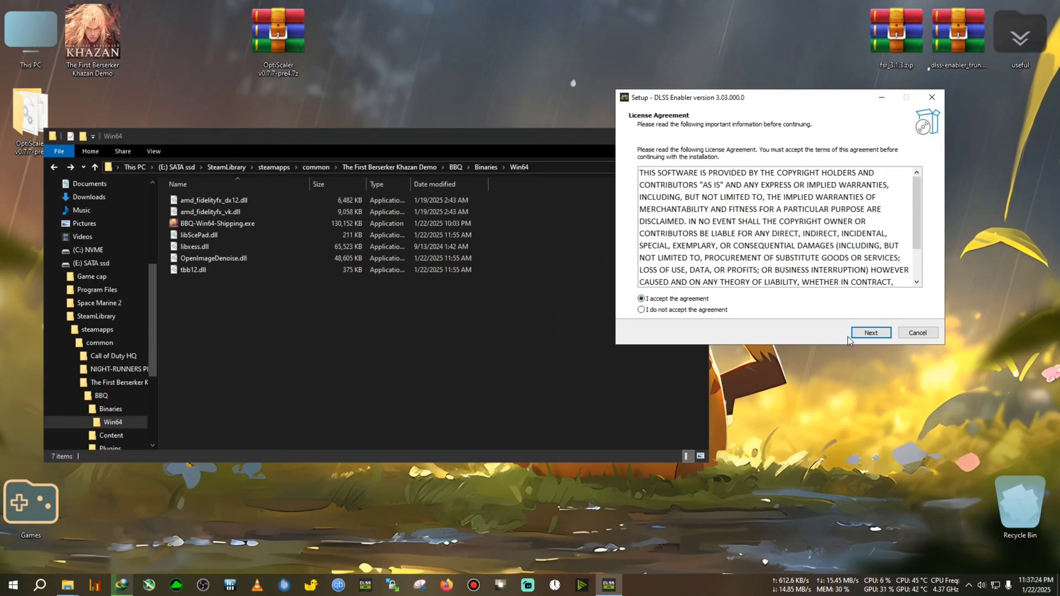
{"action": "left_click", "coordinate": [869, 332]}
{"action": "left_click", "coordinate": [871, 333]}
Copy the Win64 folder path from Explorer and paste it as the setup's destination folder.
{"action": "left_click", "coordinate": [519, 290]}
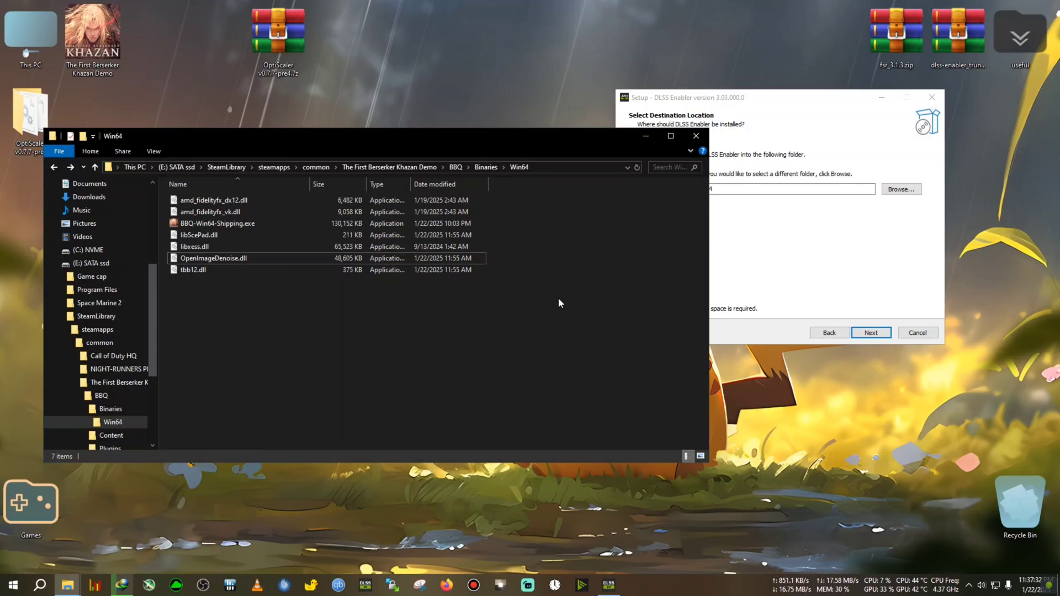
{"action": "left_click", "coordinate": [555, 167]}
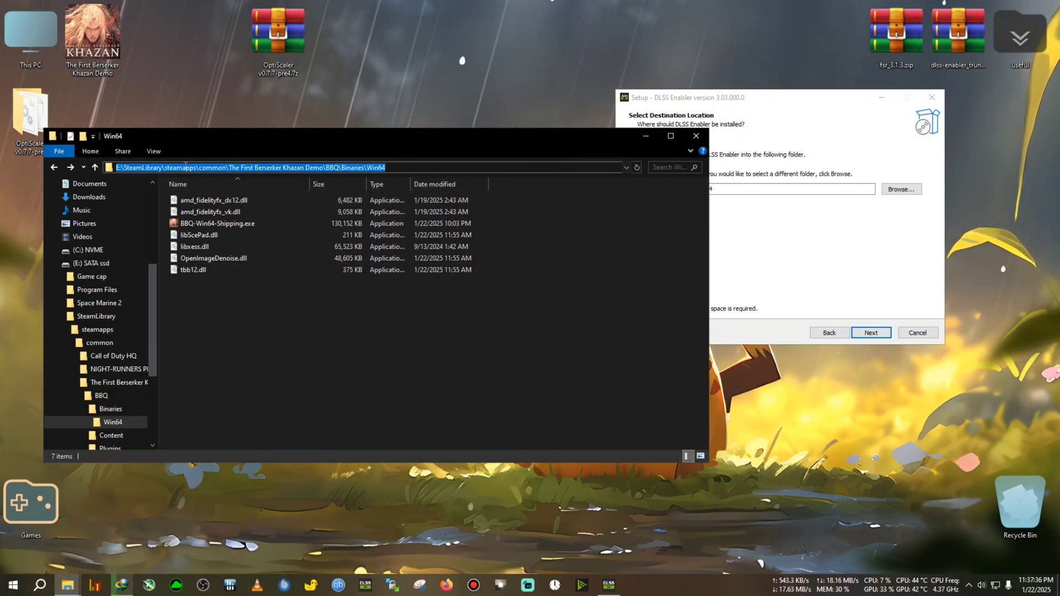
{"action": "right_click", "coordinate": [247, 167]}
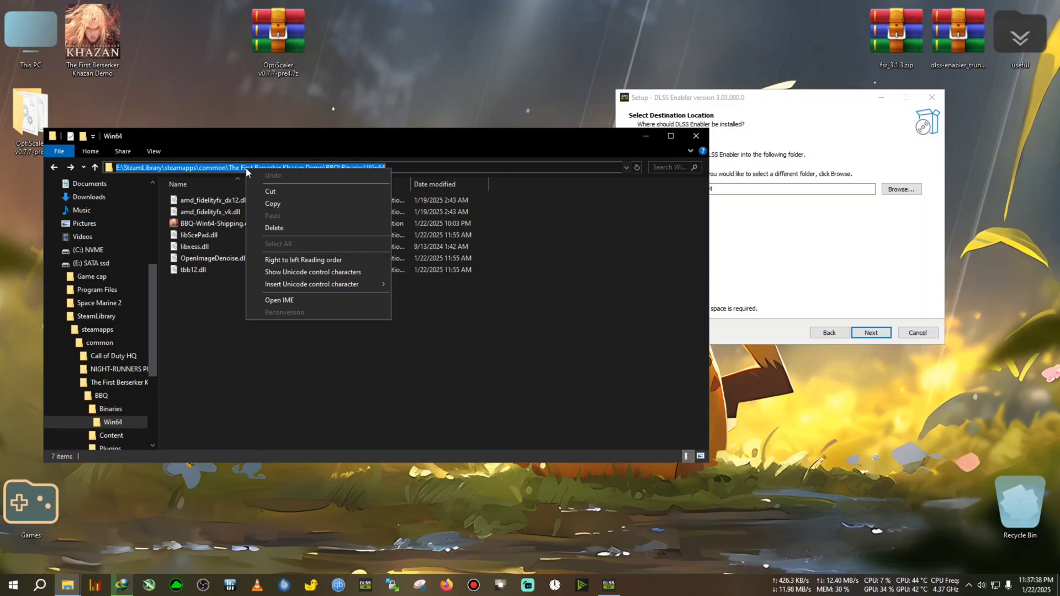
{"action": "left_click", "coordinate": [273, 203]}
{"action": "left_click", "coordinate": [785, 232]}
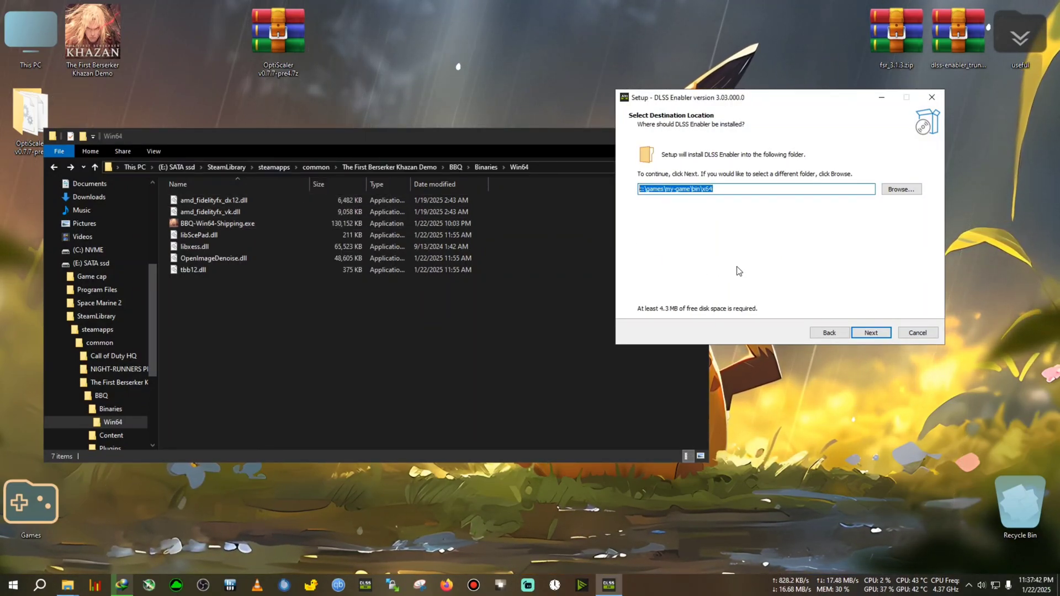
{"action": "key", "text": "BackSpace"}
{"action": "right_click", "coordinate": [679, 189]}
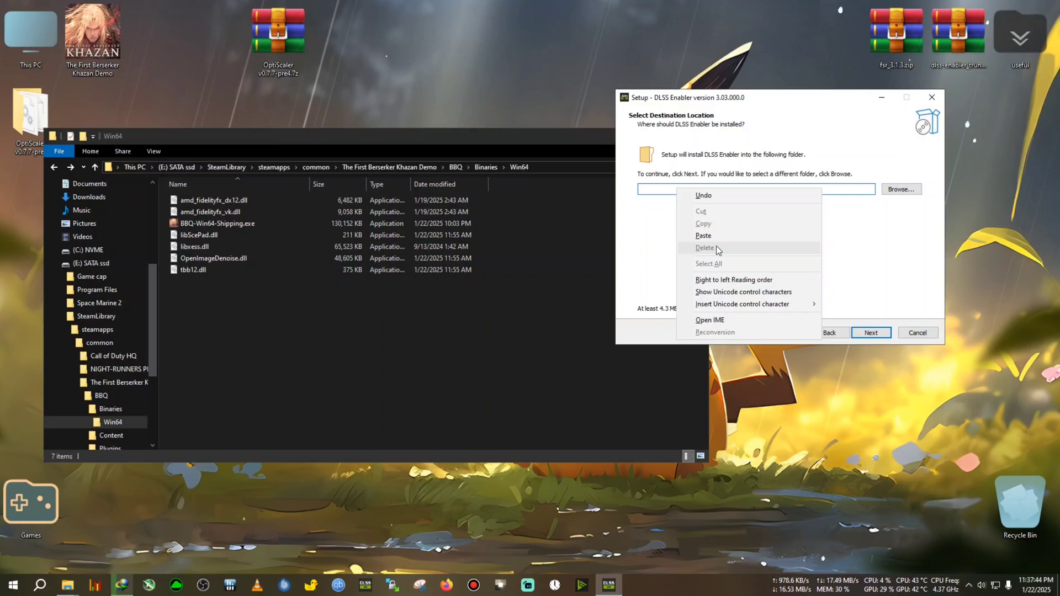
{"action": "left_click", "coordinate": [717, 236]}
Choose Install OptiScaler 0.6 plus the driver-signature .reg files, then start installing DLSS Enabler.
{"action": "left_click", "coordinate": [877, 334]}
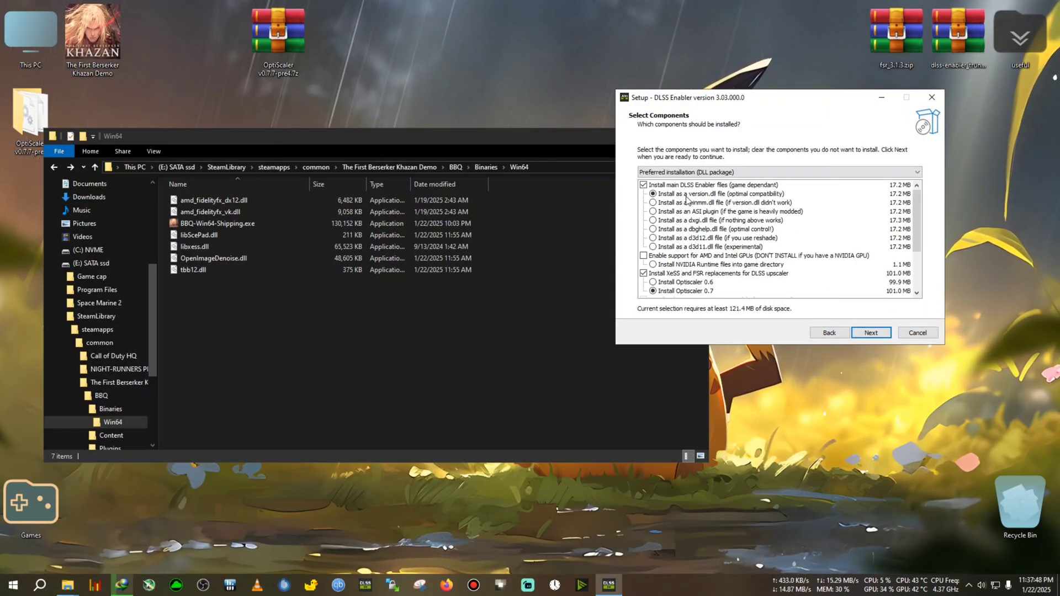
{"action": "left_click", "coordinate": [653, 283]}
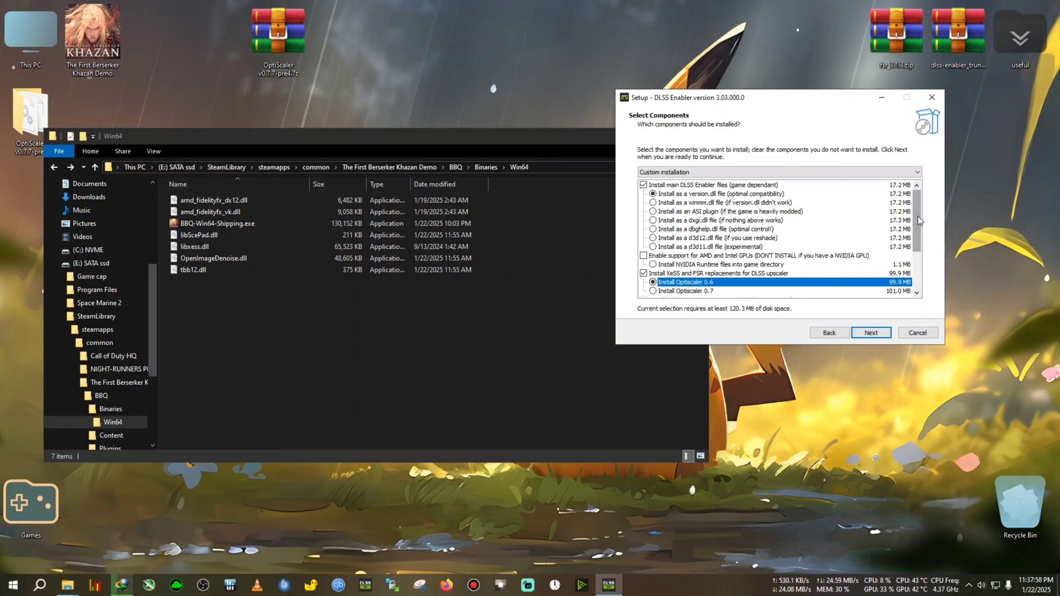
{"action": "left_click", "coordinate": [644, 256]}
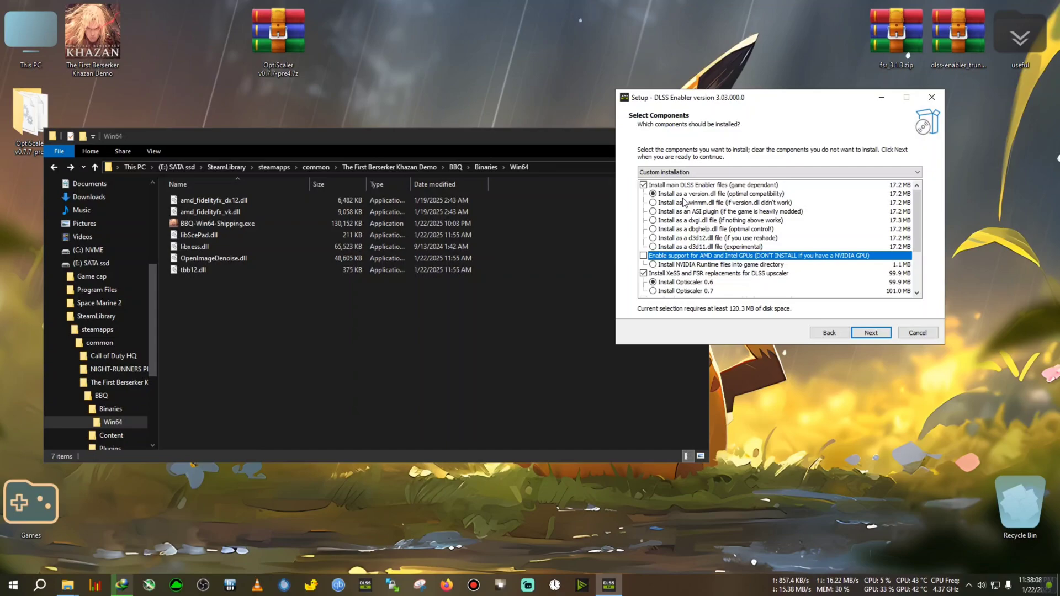
{"action": "scroll", "coordinate": [914, 260], "scroll_direction": "down", "scroll_amount": 2}
{"action": "scroll", "coordinate": [912, 260], "scroll_direction": "down", "scroll_amount": 1}
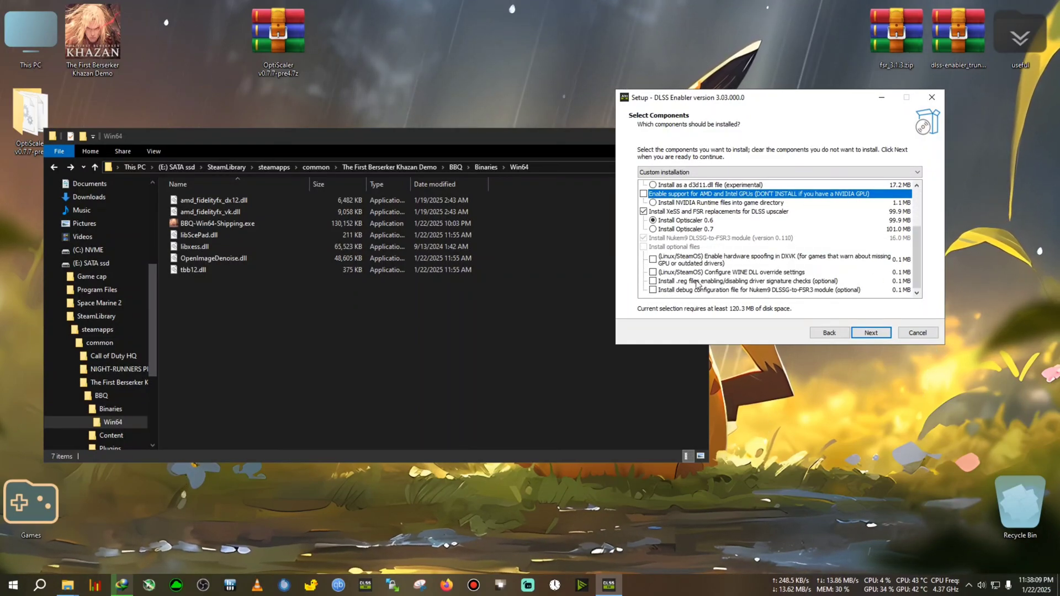
{"action": "left_click", "coordinate": [655, 282]}
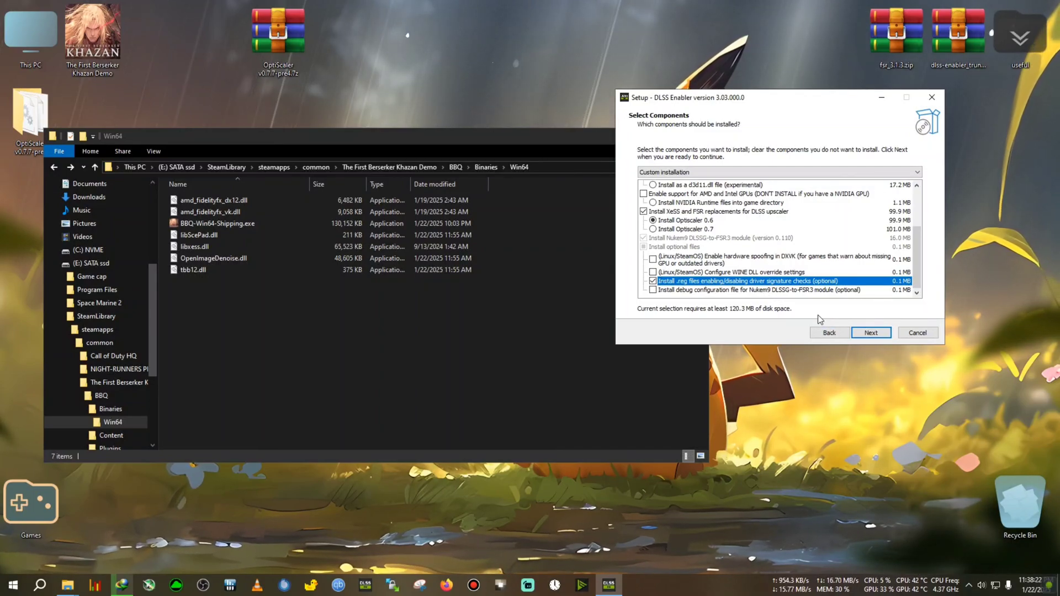
{"action": "left_click", "coordinate": [870, 332]}
{"action": "left_click", "coordinate": [871, 332]}
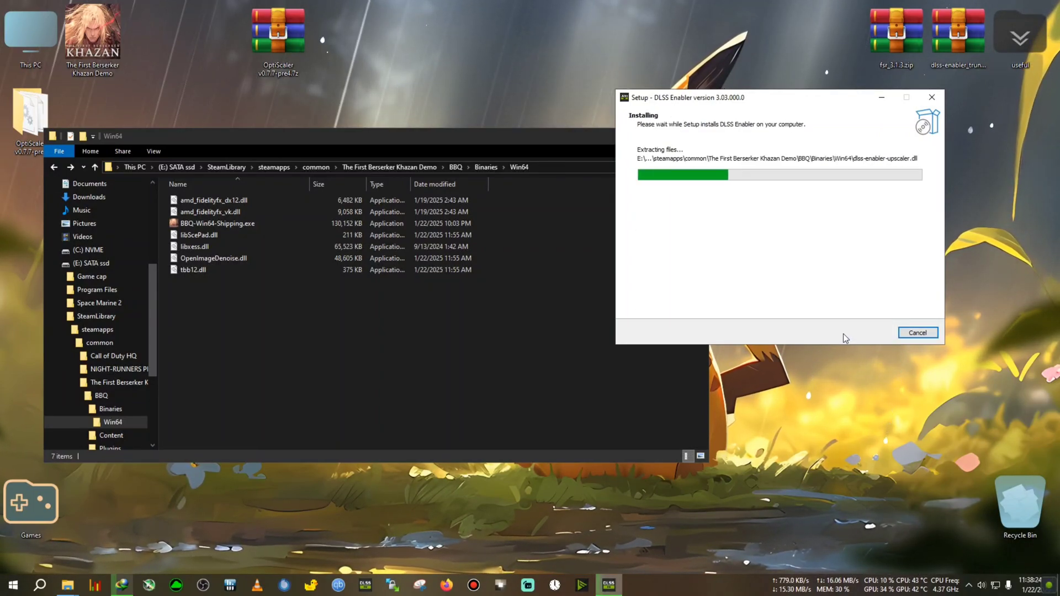
Finish the installer and add DisableNvidiaSignatureChecks.reg to the registry.
{"action": "left_click", "coordinate": [862, 333]}
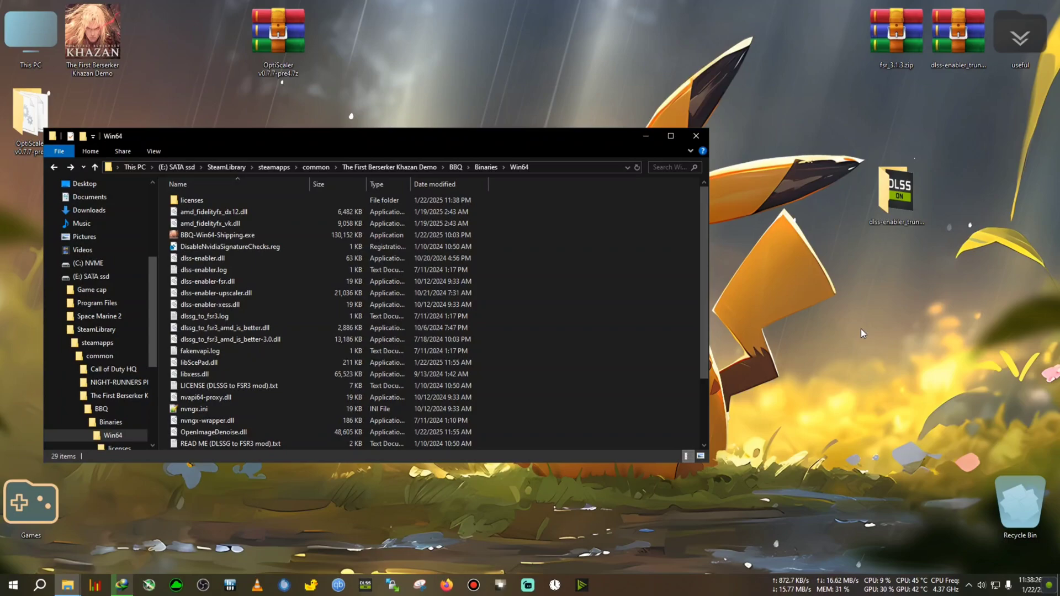
{"action": "double_click", "coordinate": [247, 251]}
{"action": "left_click", "coordinate": [610, 308]}
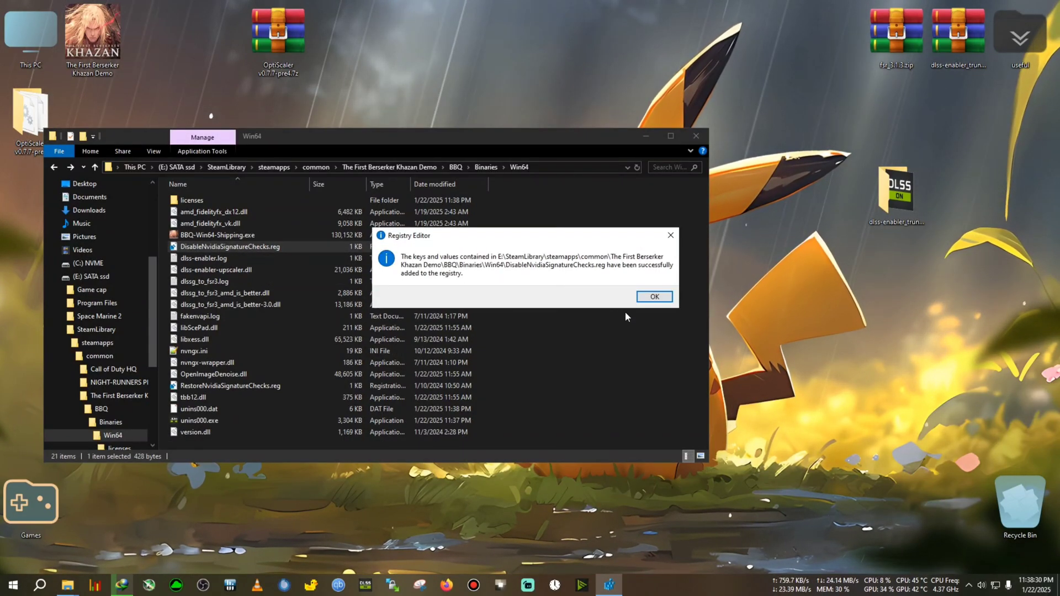
{"action": "left_click", "coordinate": [654, 296]}
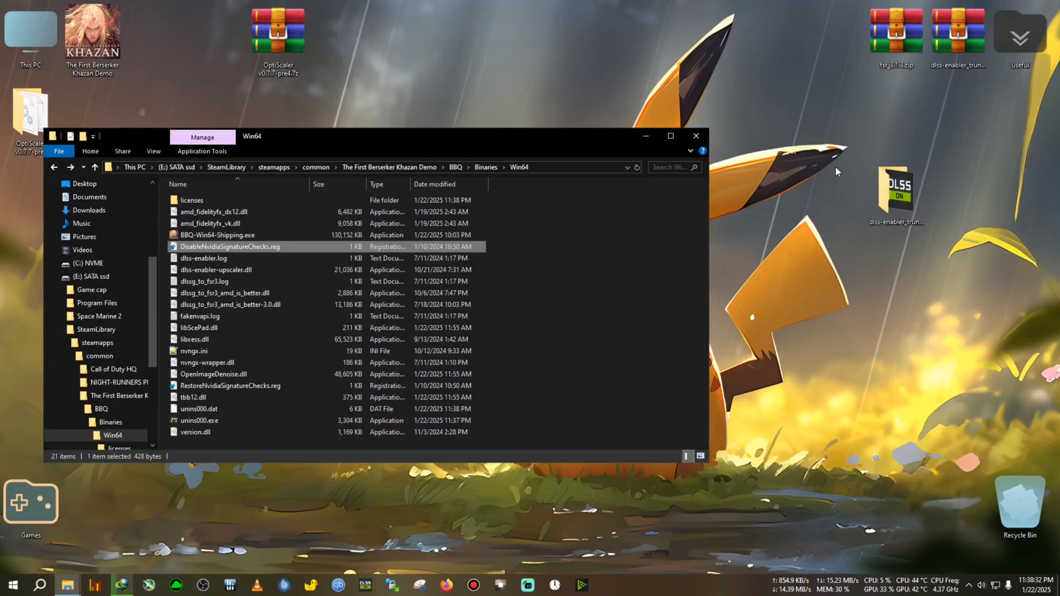
Open the desktop OptiScaler\DlssOverrides folder, select EnableSignatureOverride.reg, then close the window.
{"action": "left_click", "coordinate": [955, 47]}
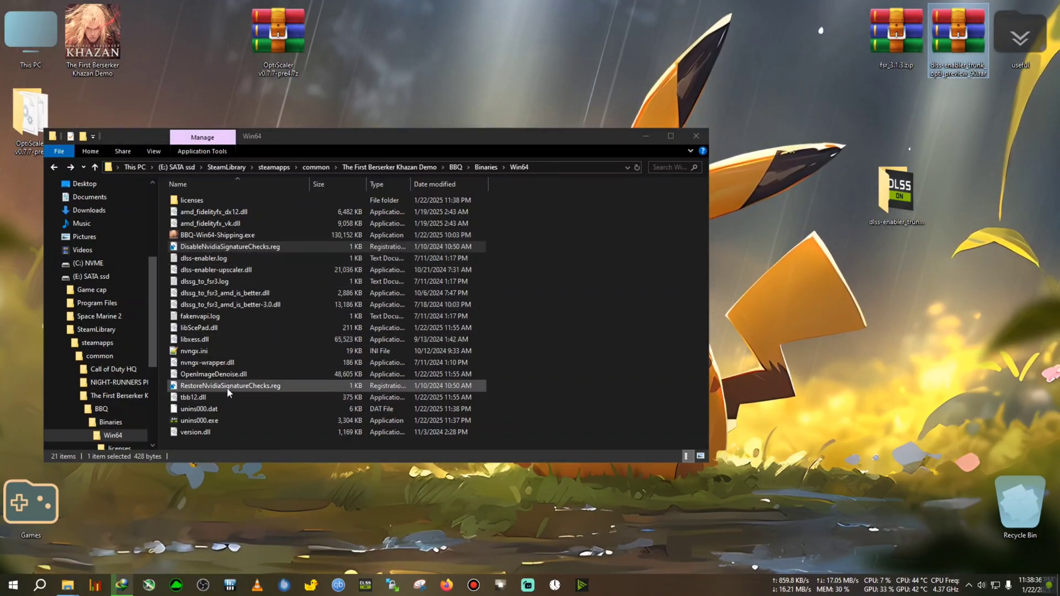
{"action": "left_click", "coordinate": [49, 111]}
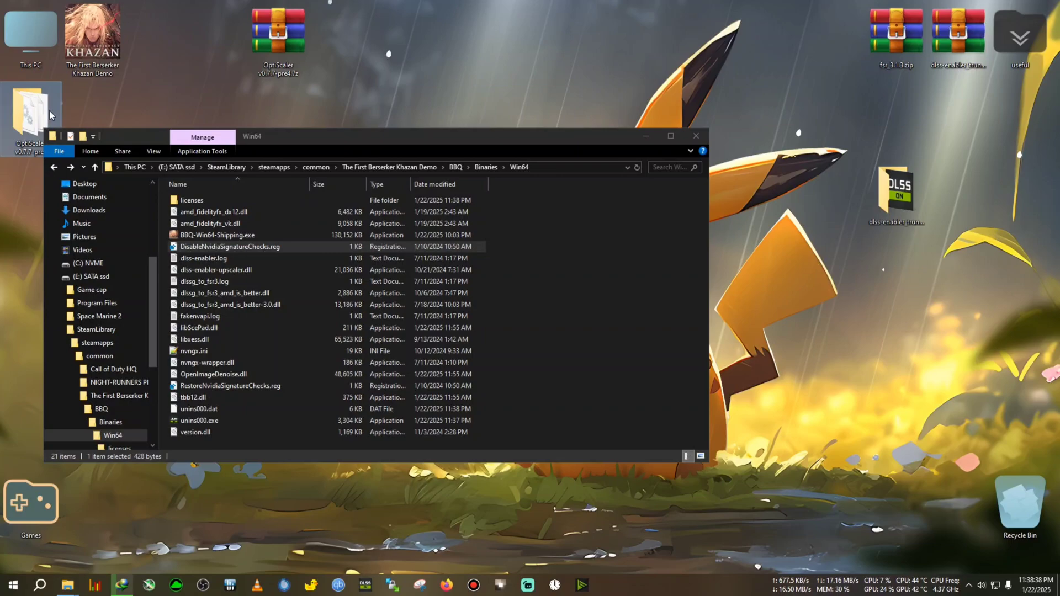
{"action": "double_click", "coordinate": [49, 110]}
{"action": "double_click", "coordinate": [241, 230]}
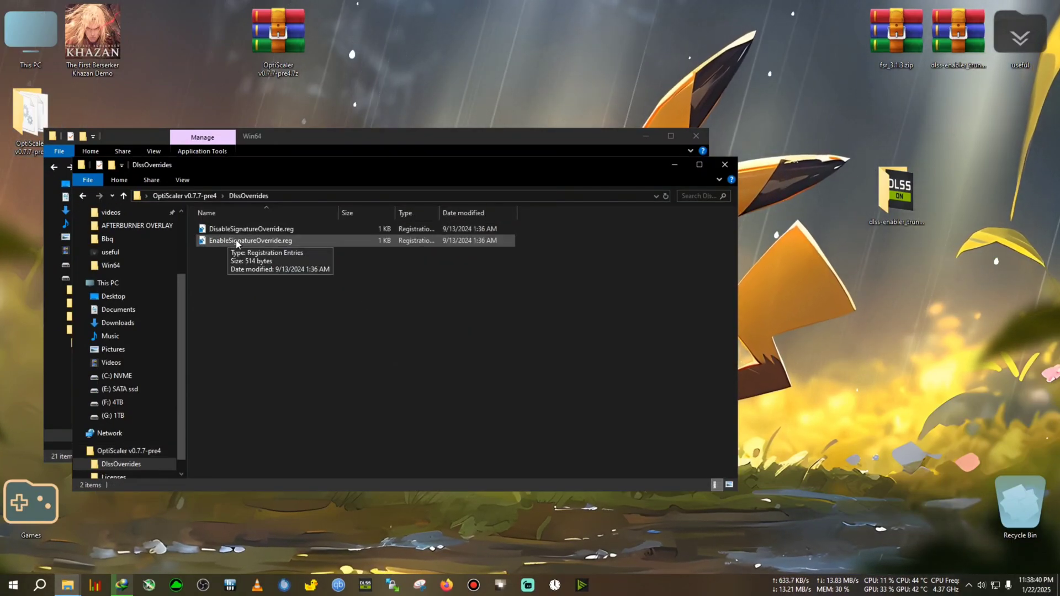
{"action": "left_click", "coordinate": [236, 242]}
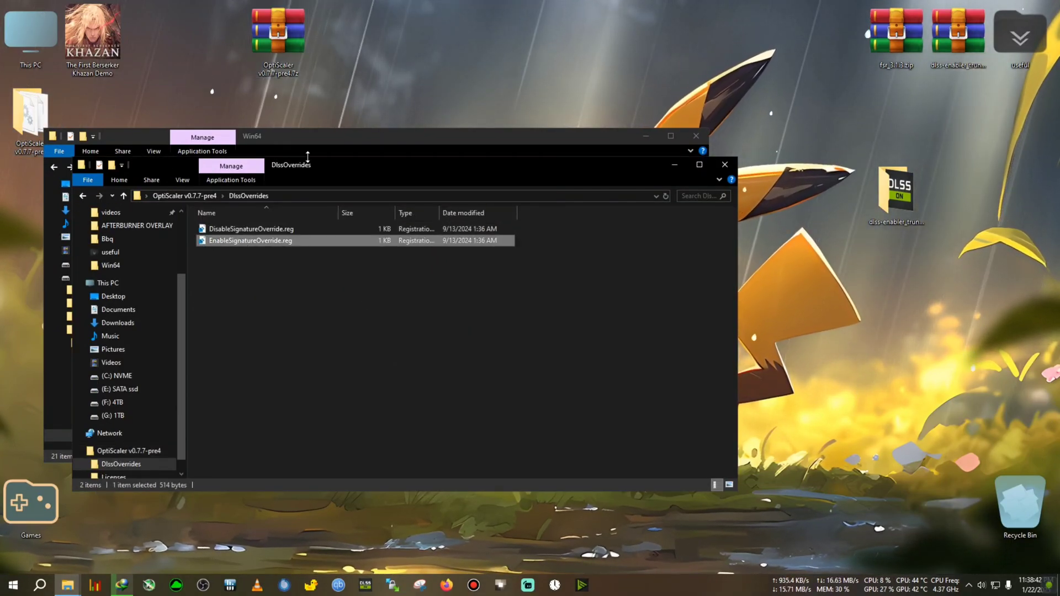
{"action": "left_click", "coordinate": [724, 164]}
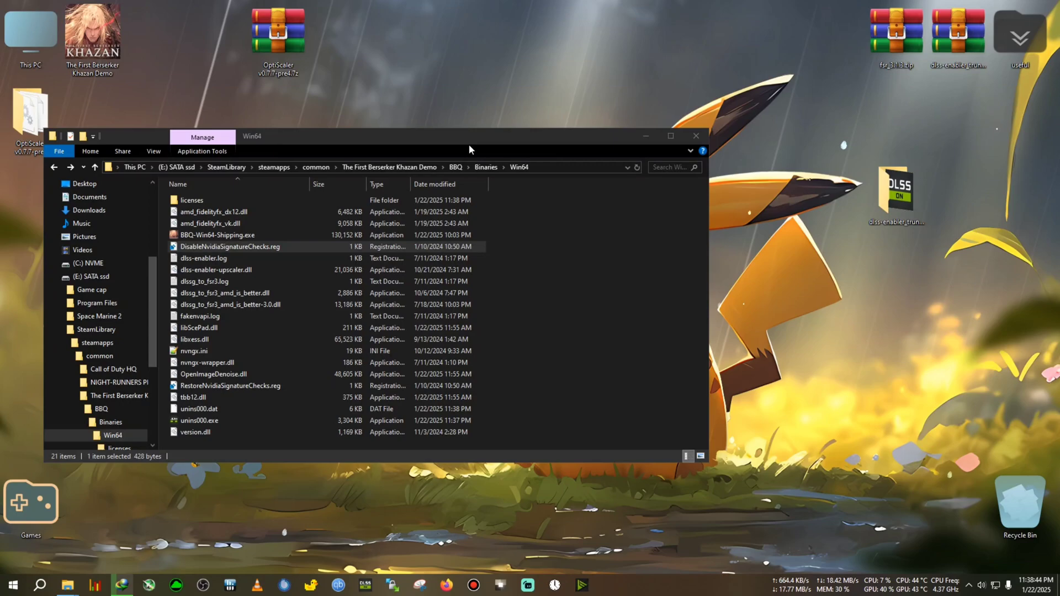
Extract fsr_3.1.3.zip from the desktop into its own folder and open it.
{"action": "left_click_drag", "start_coordinate": [469, 144], "coordinate": [550, 143]}
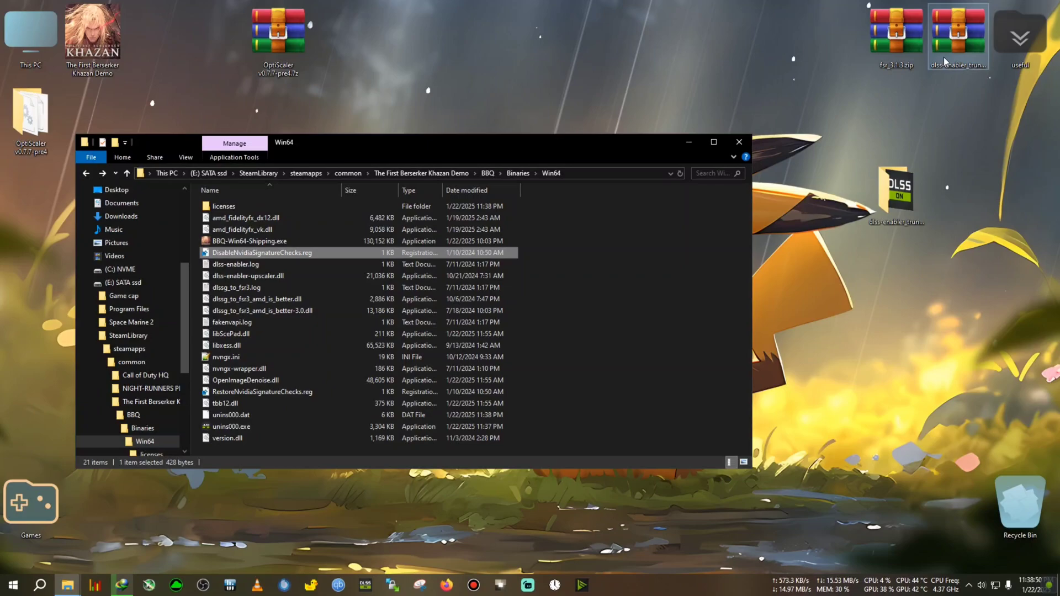
{"action": "left_click", "coordinate": [890, 47]}
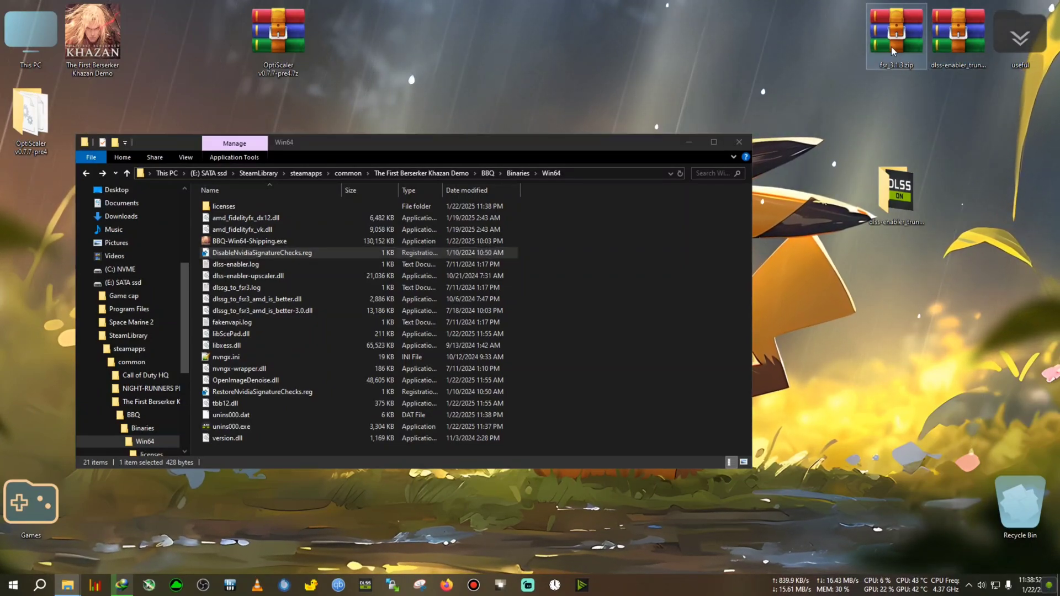
{"action": "left_click_drag", "start_coordinate": [890, 46], "coordinate": [707, 47]}
{"action": "right_click", "coordinate": [720, 51]}
{"action": "left_click", "coordinate": [783, 136]}
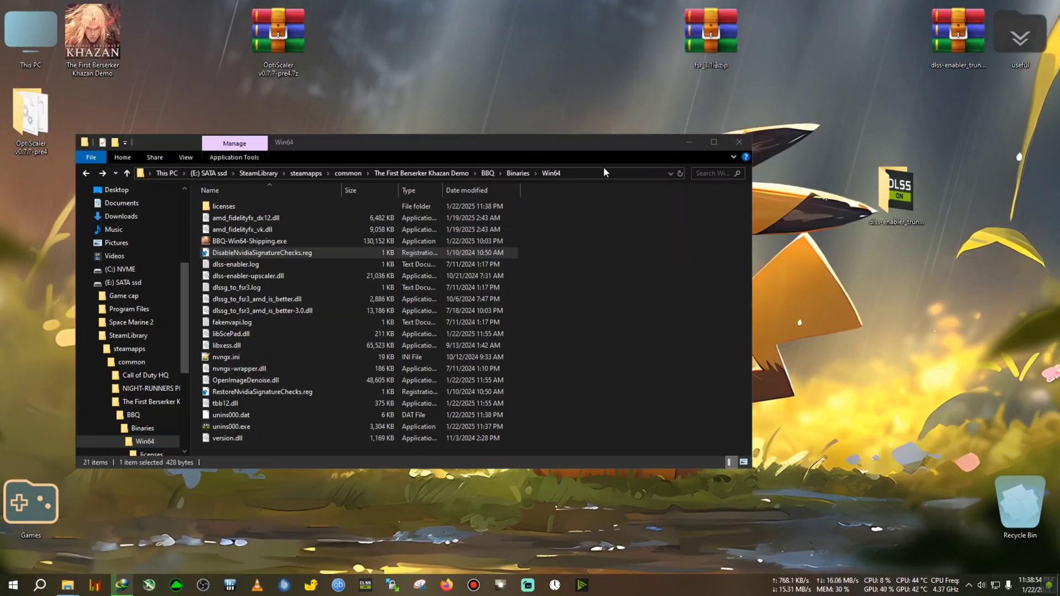
{"action": "double_click", "coordinate": [40, 204]}
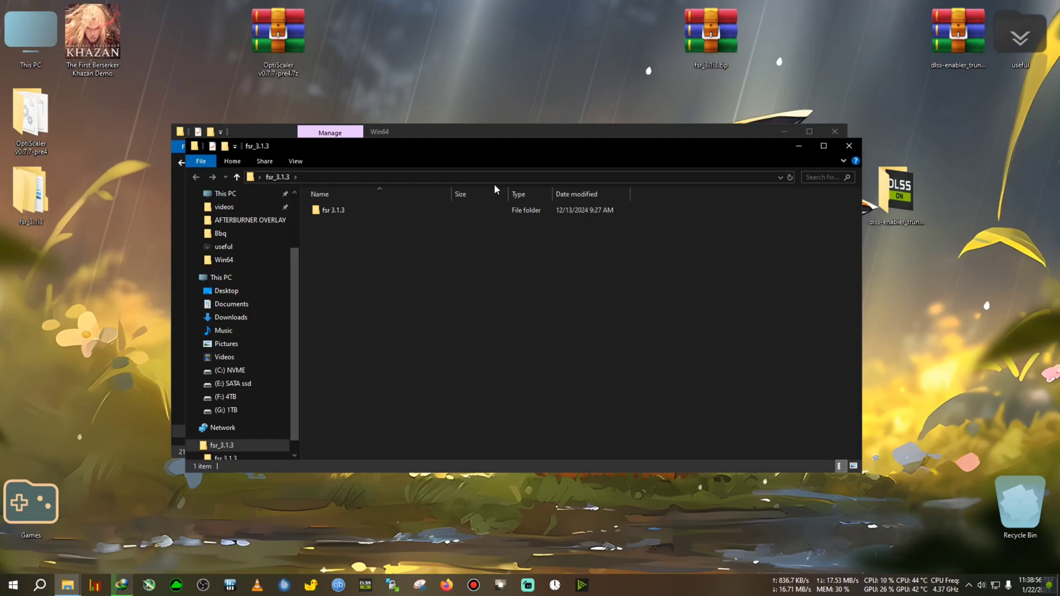
Place the fsr_3.1.3 and Win64 windows side by side and open fsr 3.1.3\bin.
{"action": "left_click_drag", "start_coordinate": [495, 145], "coordinate": [900, 128]}
{"action": "left_click_drag", "start_coordinate": [558, 133], "coordinate": [381, 121]}
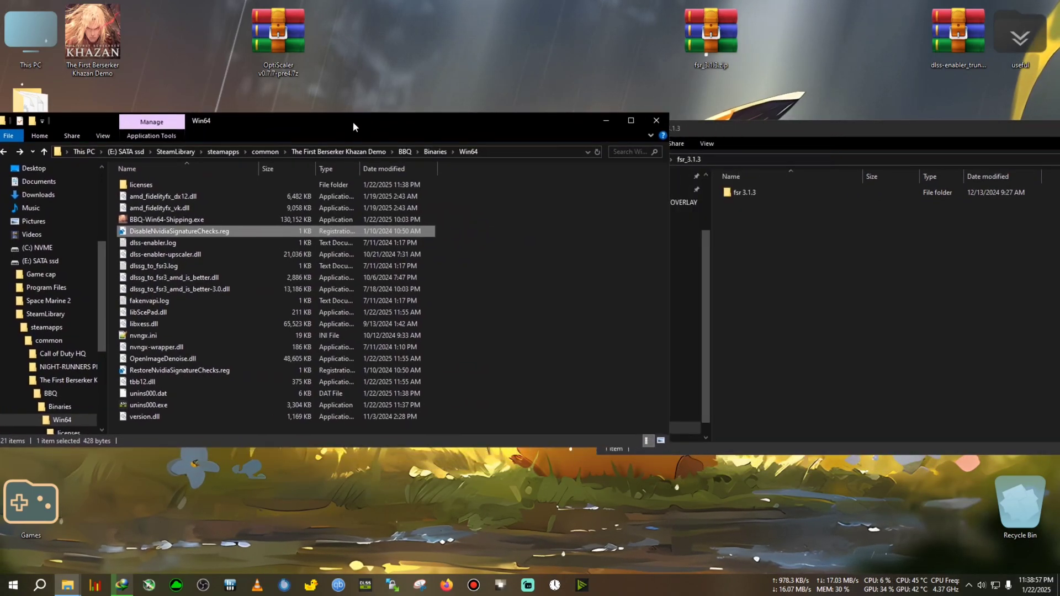
{"action": "double_click", "coordinate": [763, 192]}
{"action": "double_click", "coordinate": [745, 192]}
Copy amd_fidelityfx_dx12.dll and amd_fidelityfx_vk.dll into Win64, replacing the existing files.
{"action": "left_click_drag", "start_coordinate": [854, 275], "coordinate": [742, 194]}
{"action": "right_click", "coordinate": [763, 202]}
{"action": "left_click", "coordinate": [817, 330]}
{"action": "left_click", "coordinate": [487, 271]}
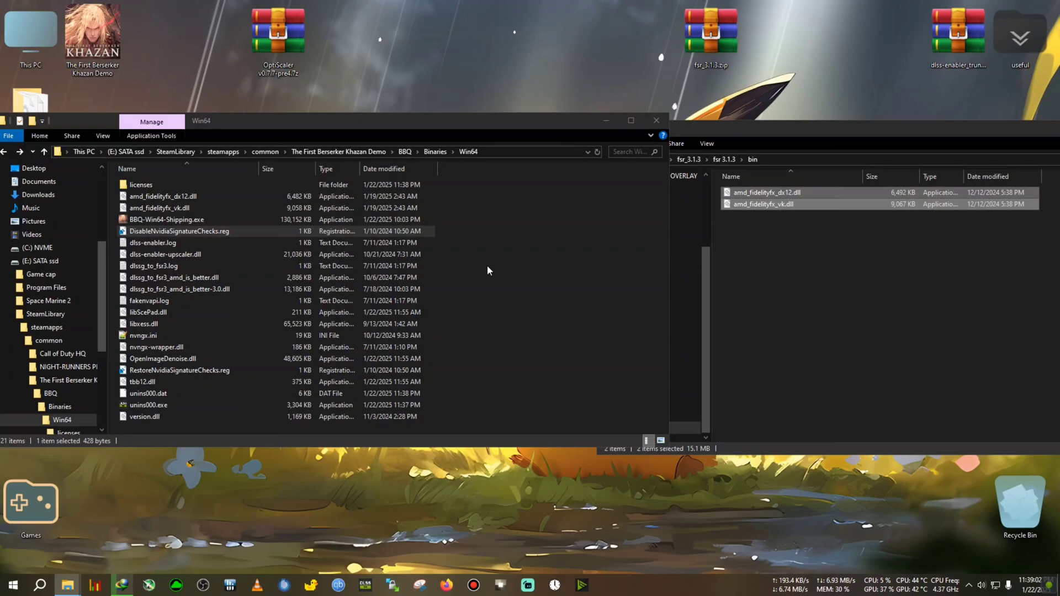
{"action": "right_click", "coordinate": [519, 228]}
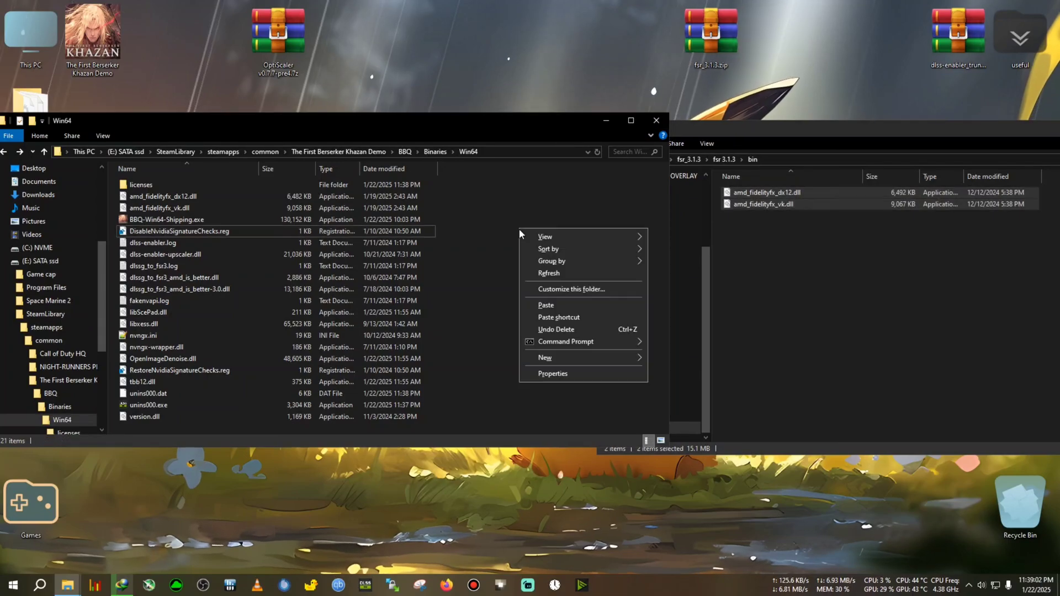
{"action": "left_click", "coordinate": [558, 305]}
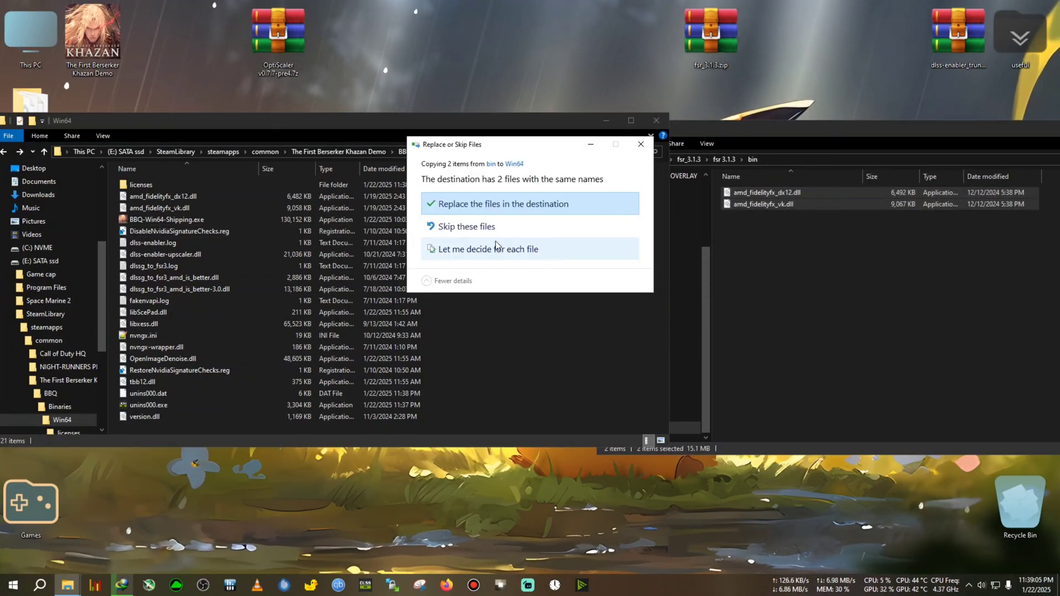
{"action": "left_click", "coordinate": [482, 206]}
{"action": "left_click", "coordinate": [507, 214]}
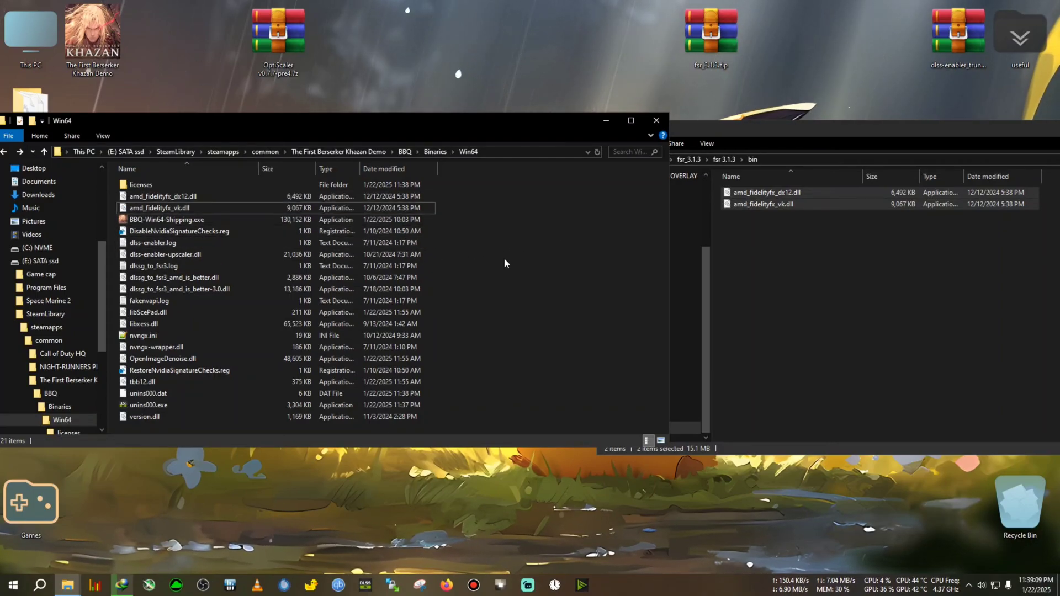